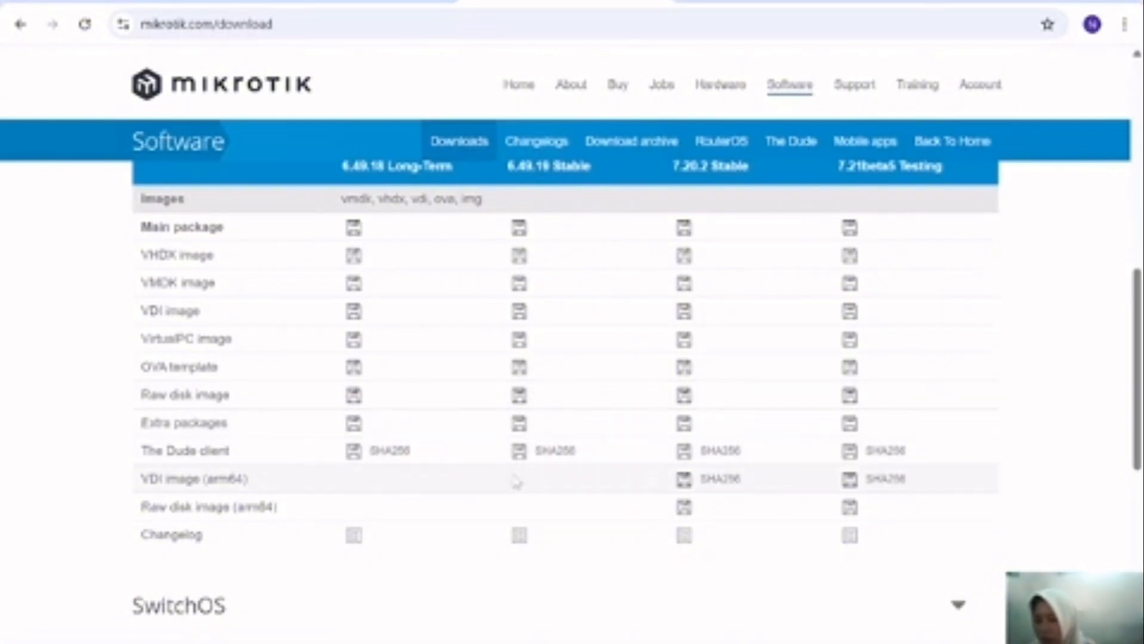
Step: Download the 7.20.2 arm64 Raw disk image and check that the download has started
left_click(684, 508)
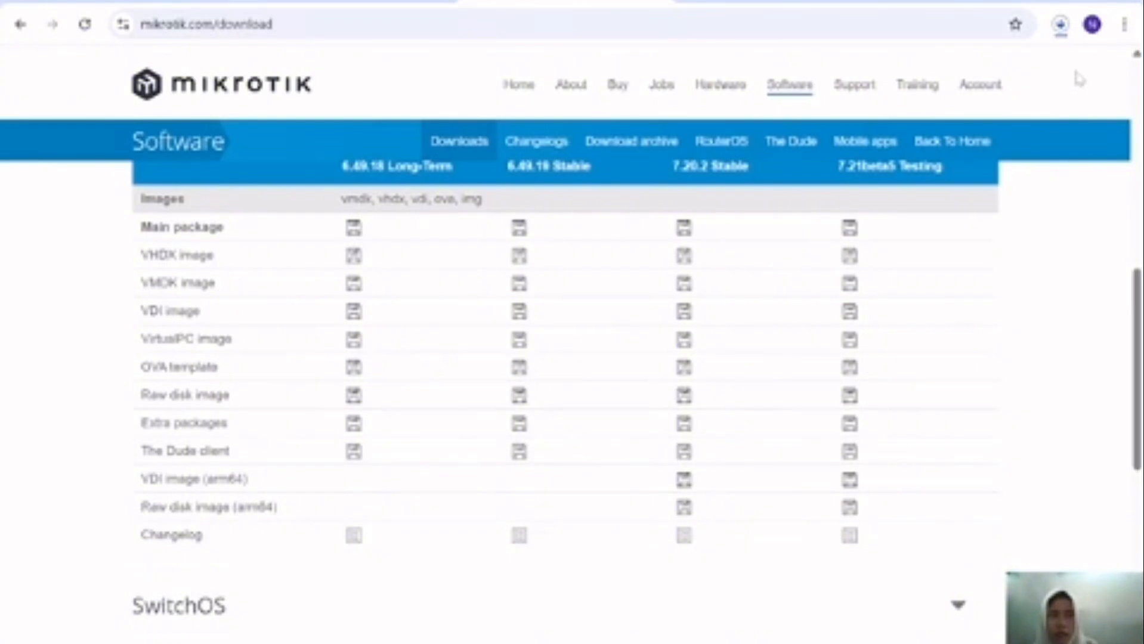
left_click(1060, 25)
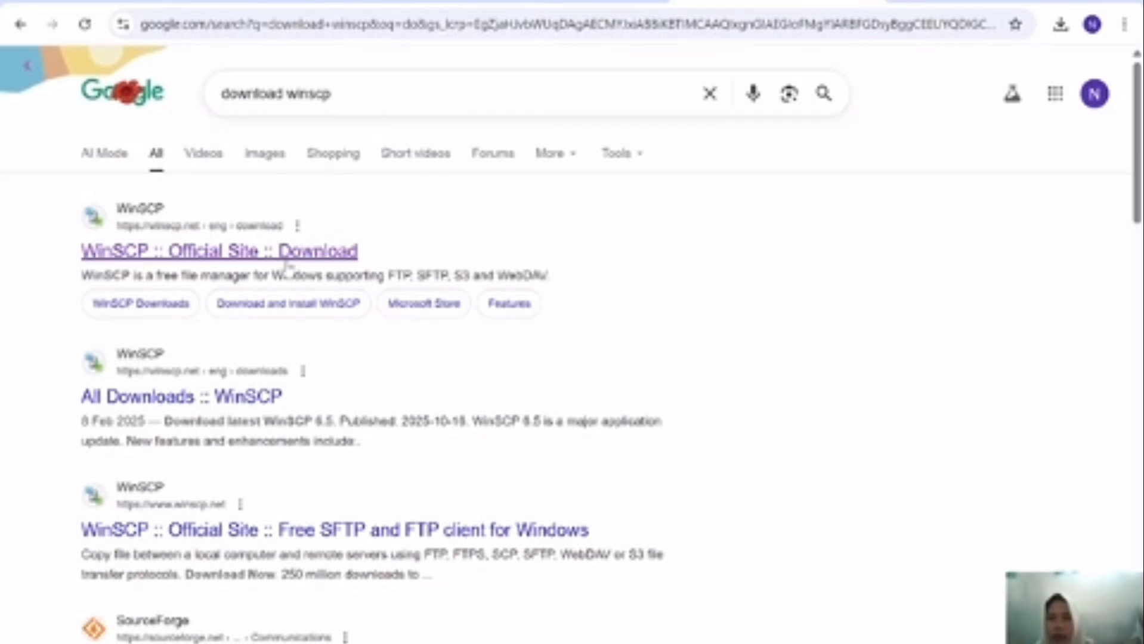
Step: Open the official WinSCP download page and scroll through the WinSCP 6.5 downloads
left_click(152, 246)
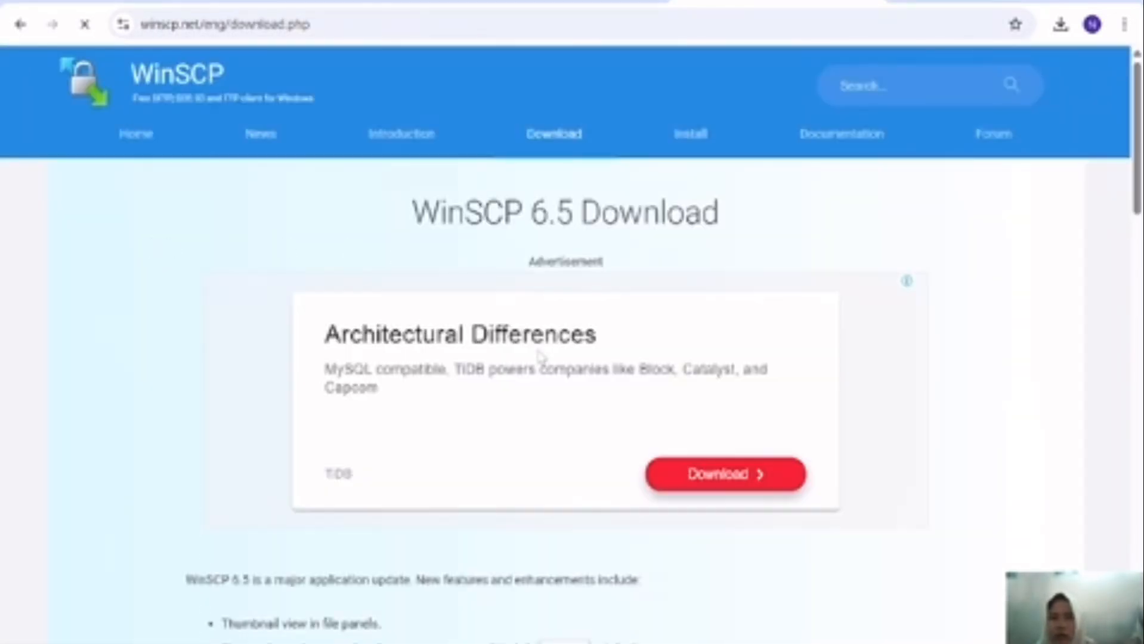
scroll(614, 367, "down", 3)
scroll(614, 367, "down", 2)
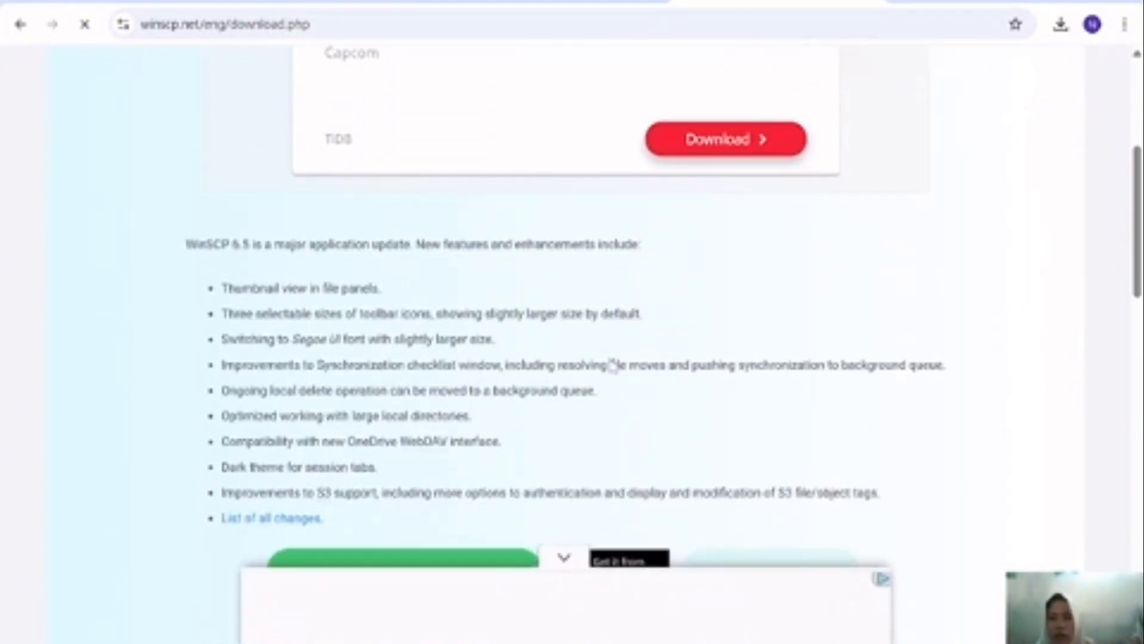
scroll(608, 364, "down", 3)
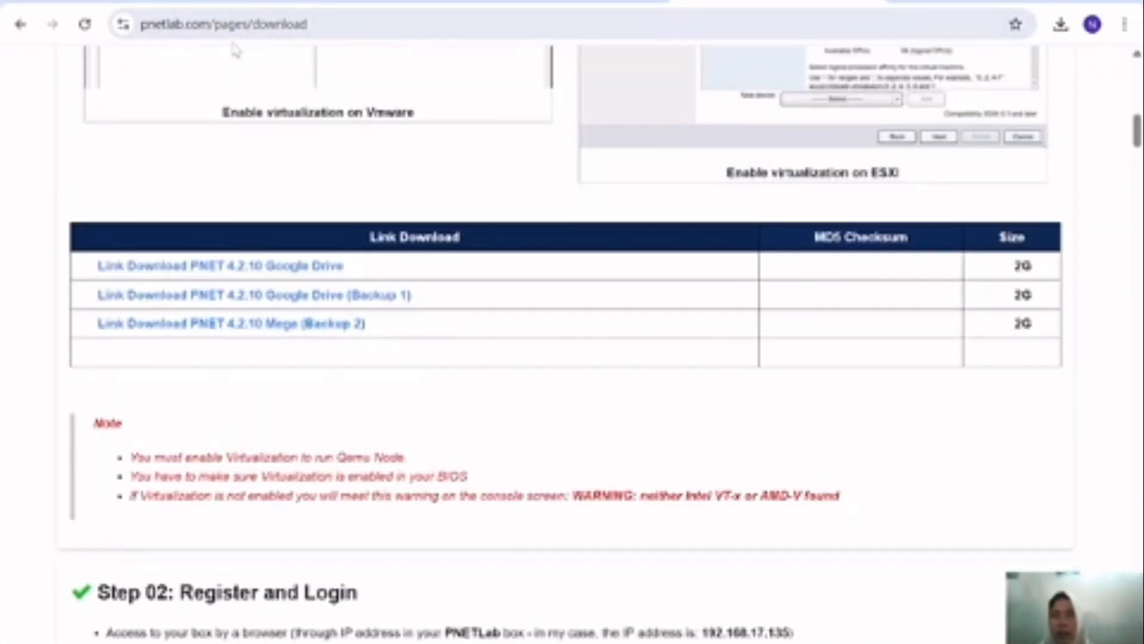
Step: Download PNET_4.2.10.ova (1.9G) from Google Drive despite the virus-scan warning
left_click(272, 267)
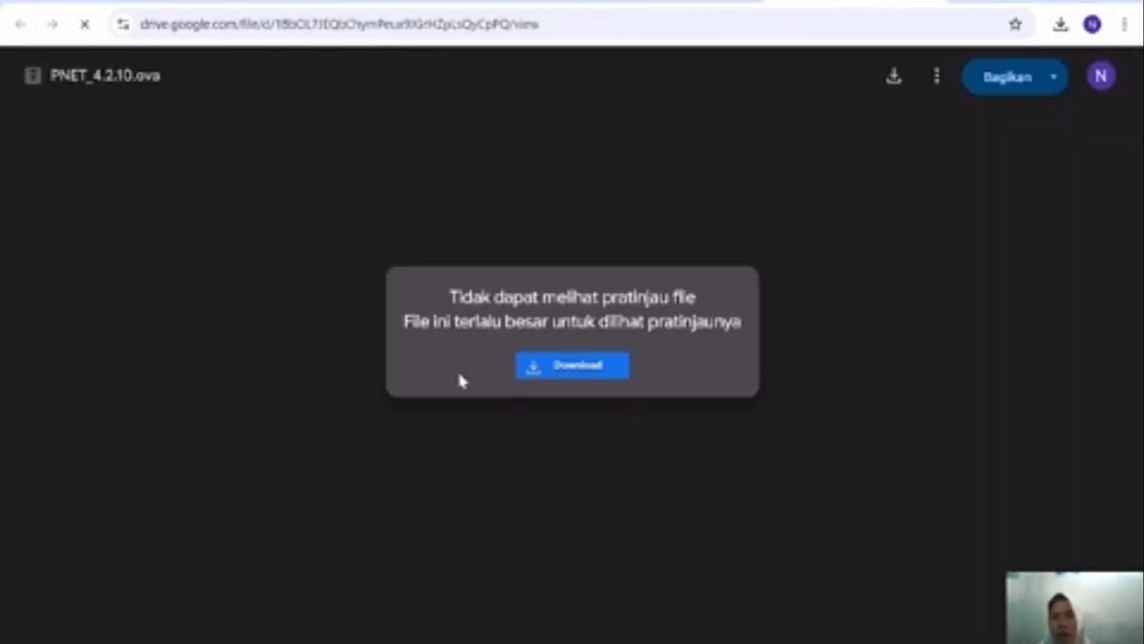
left_click(574, 367)
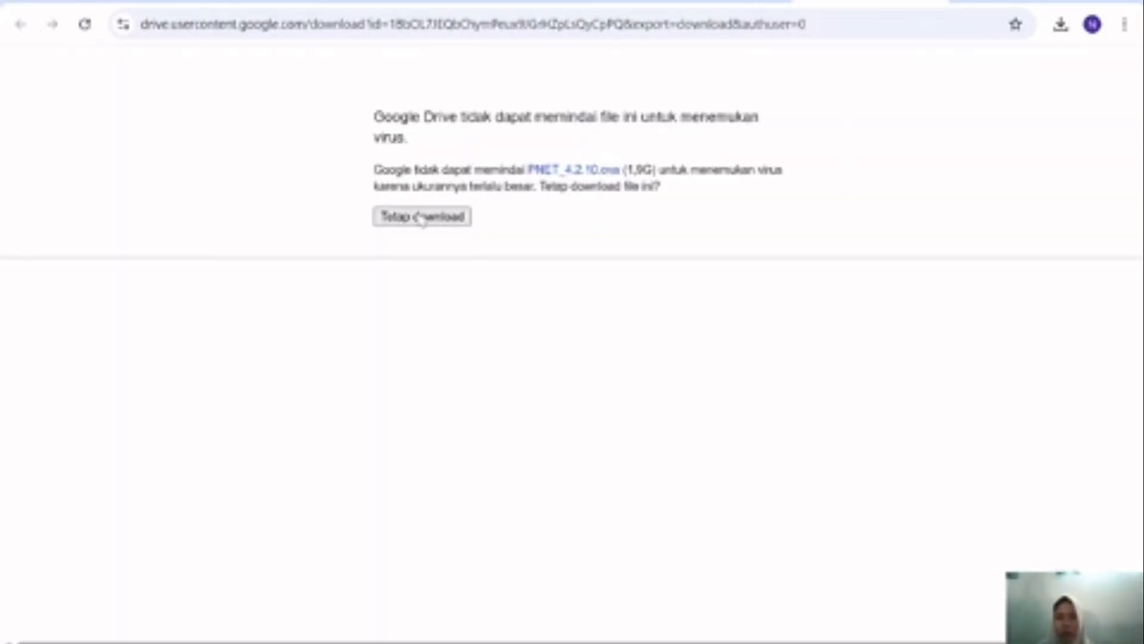
left_click(421, 217)
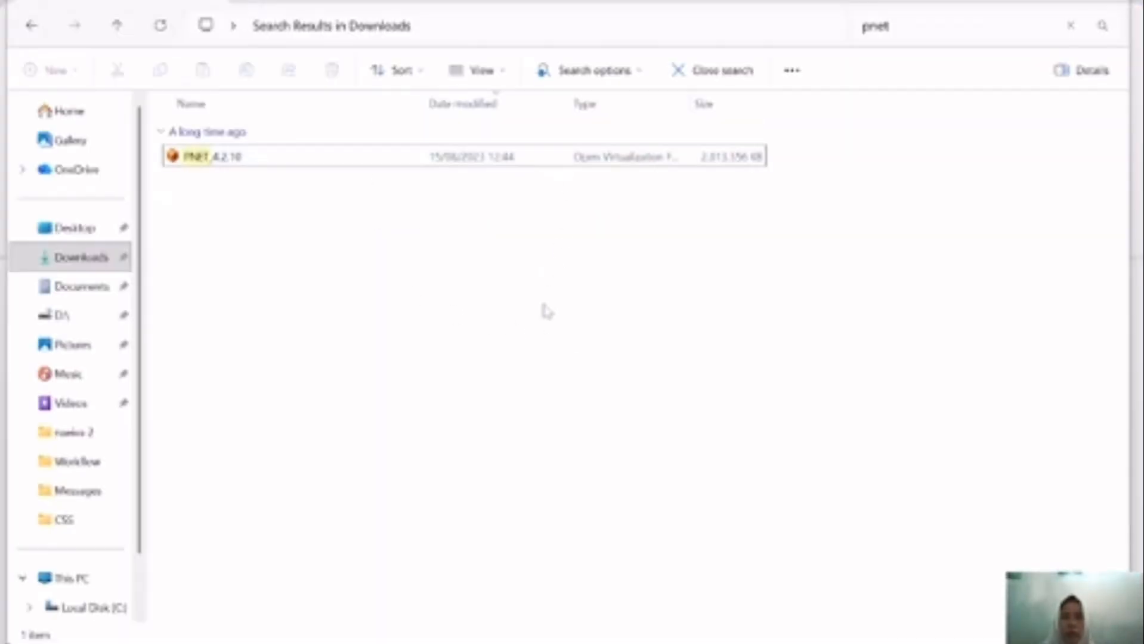
Step: Open the PNET_4.2.10 appliance, always handling .ova files with VirtualBox Manager
left_click(289, 154)
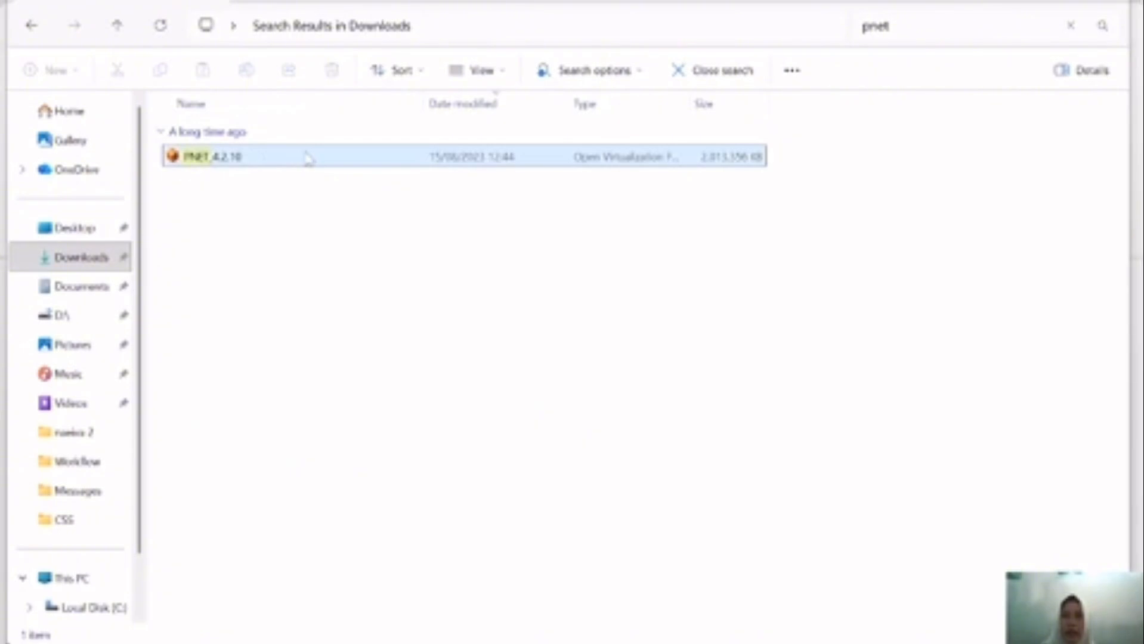
double_click(306, 153)
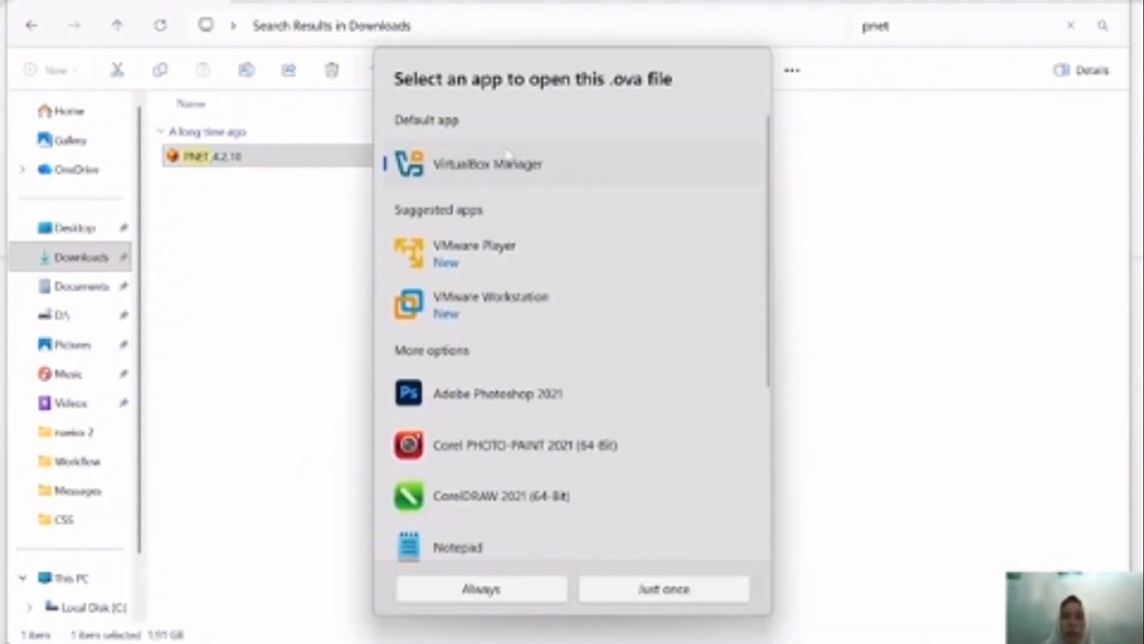
left_click(484, 590)
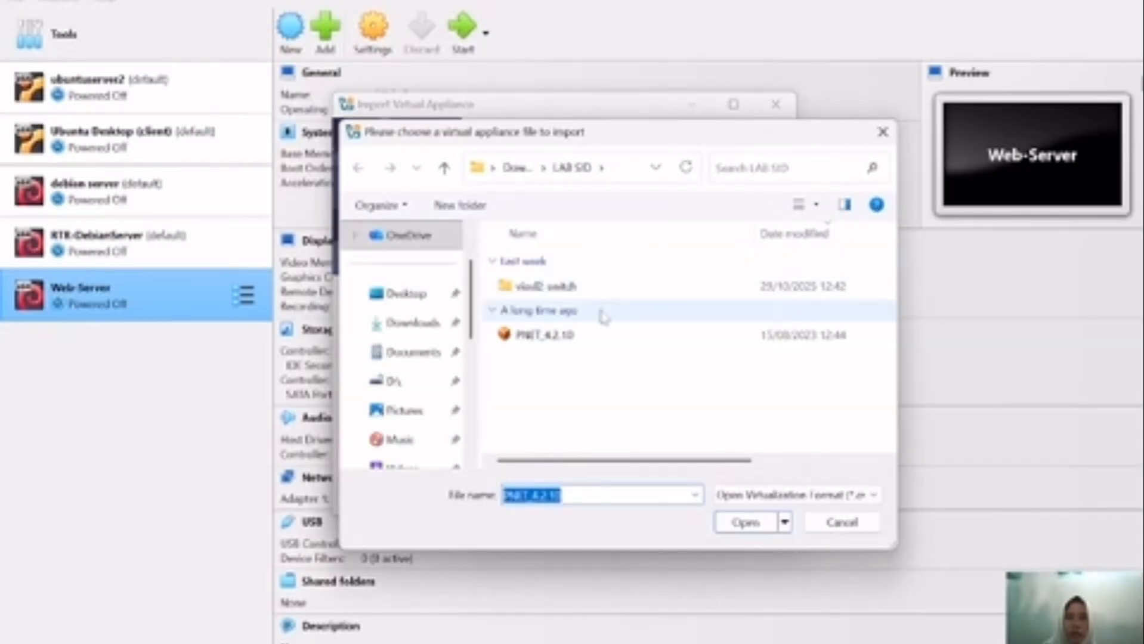
Step: Select PNET_4.2.10.ova as the appliance source and finish the import wizard
left_click(593, 338)
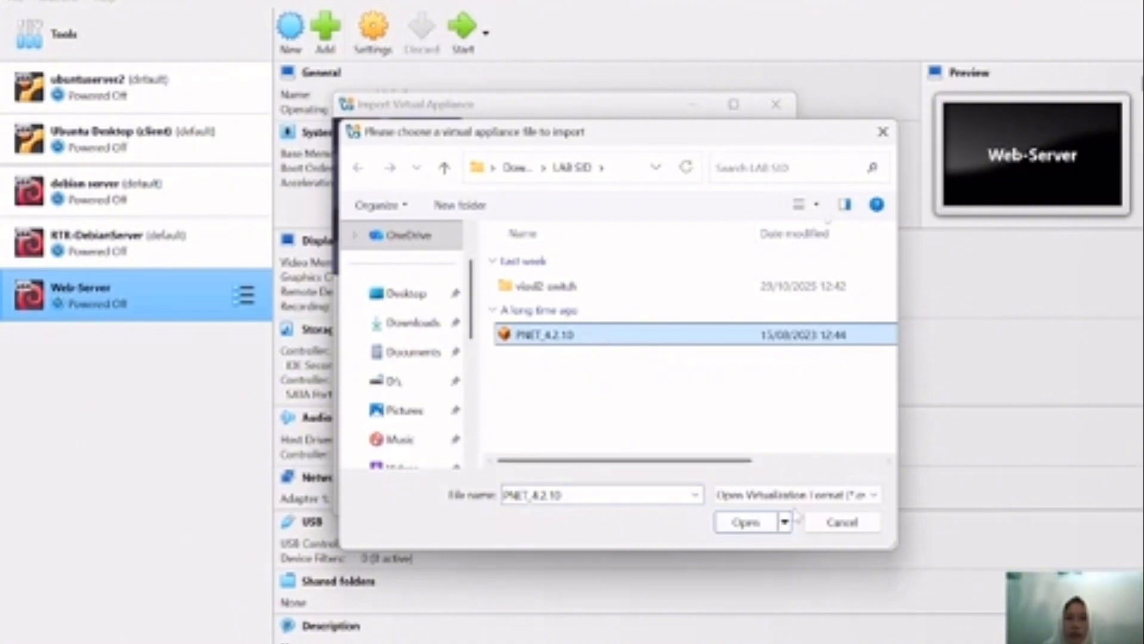
left_click(746, 524)
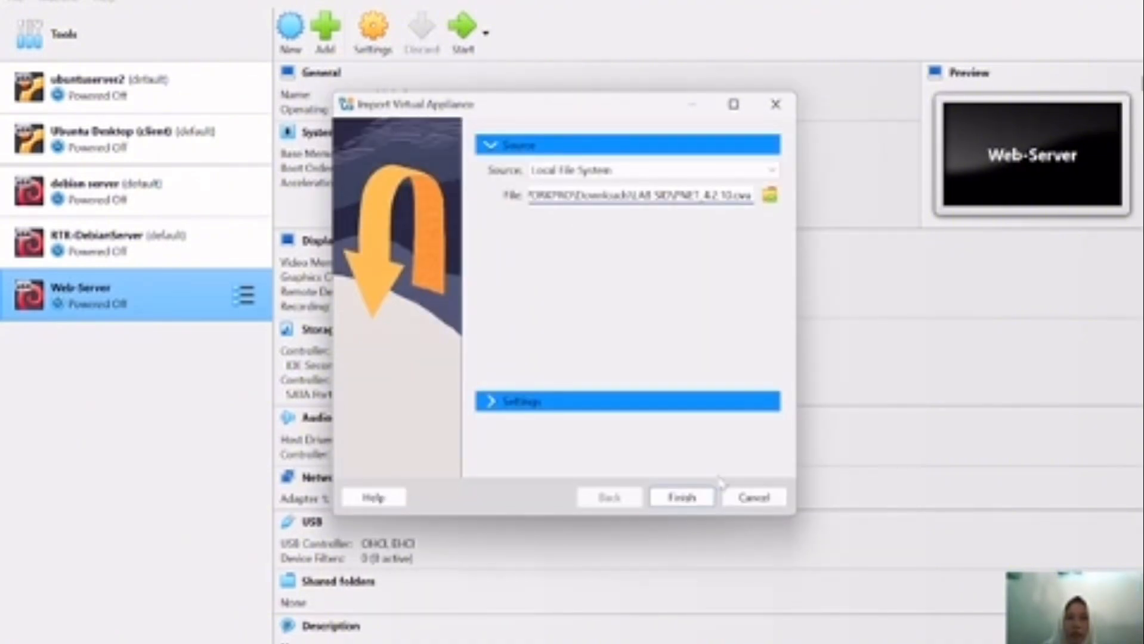
left_click(680, 498)
left_click(680, 498)
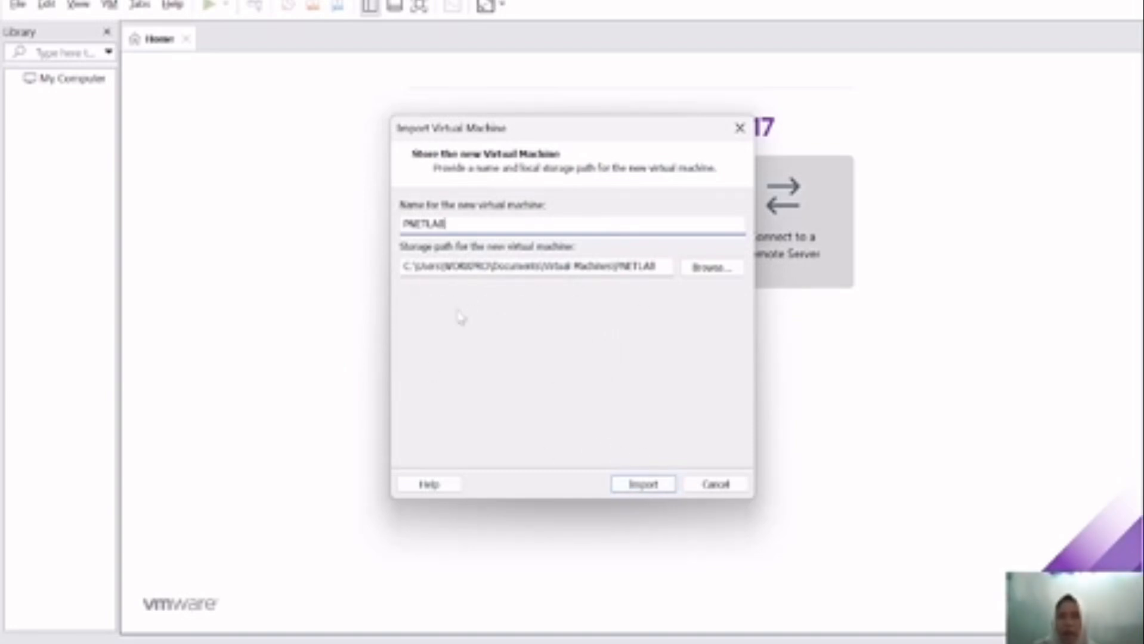
Step: Import the machine as PNETLAB in VMware Workstation and power it on
left_click(652, 484)
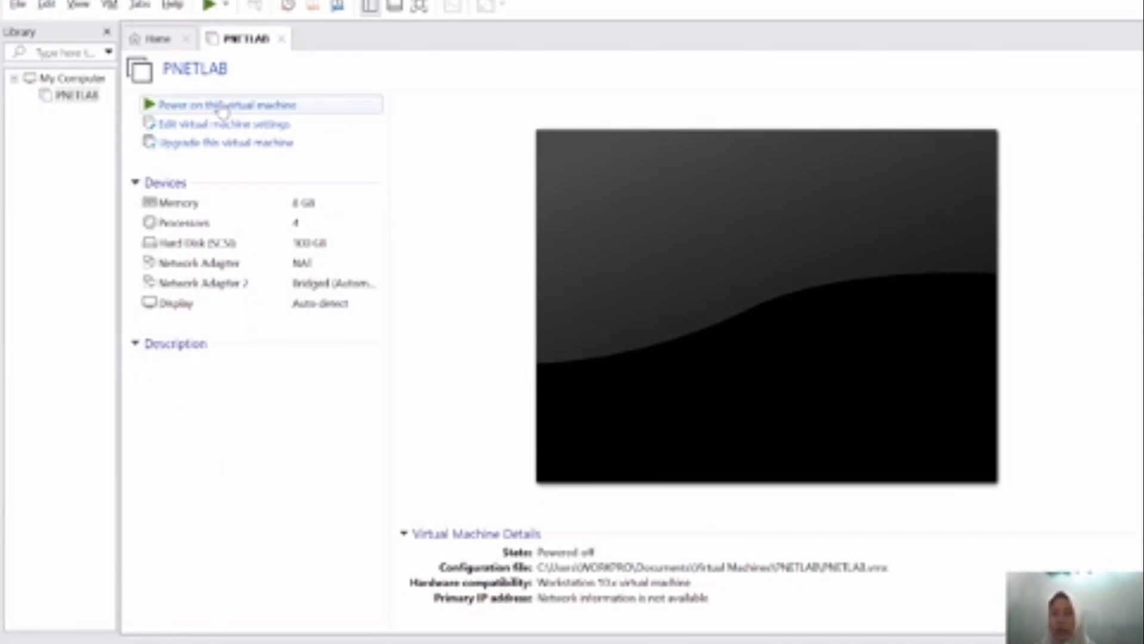
double_click(221, 106)
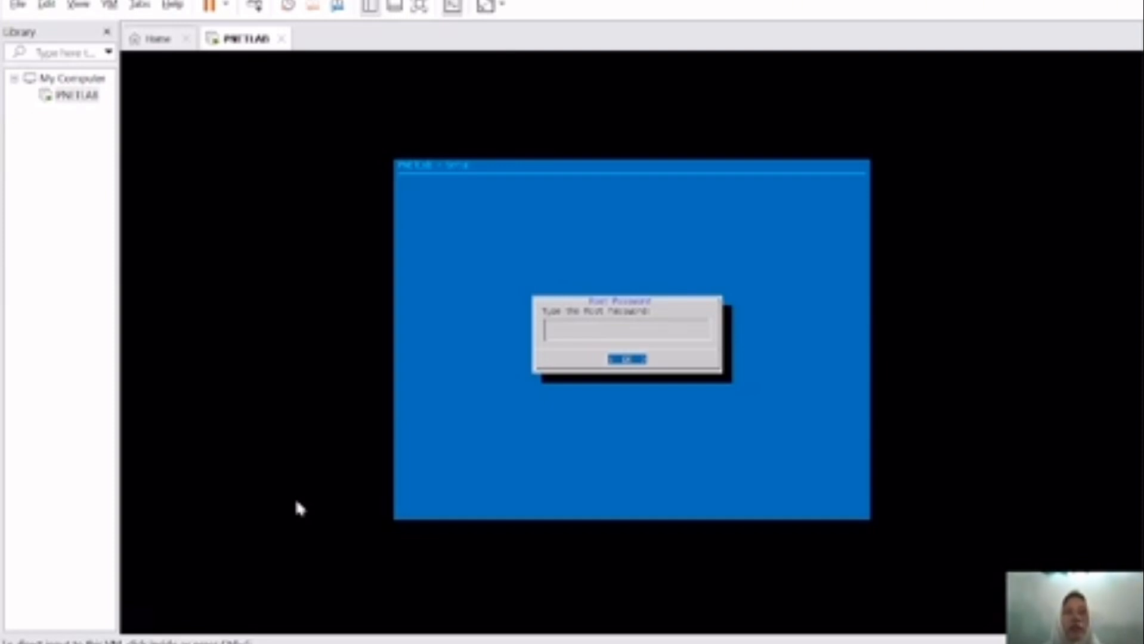
Step: Submit the root password, clear the example.com DNS domain, and accept the network defaults
key("Return")
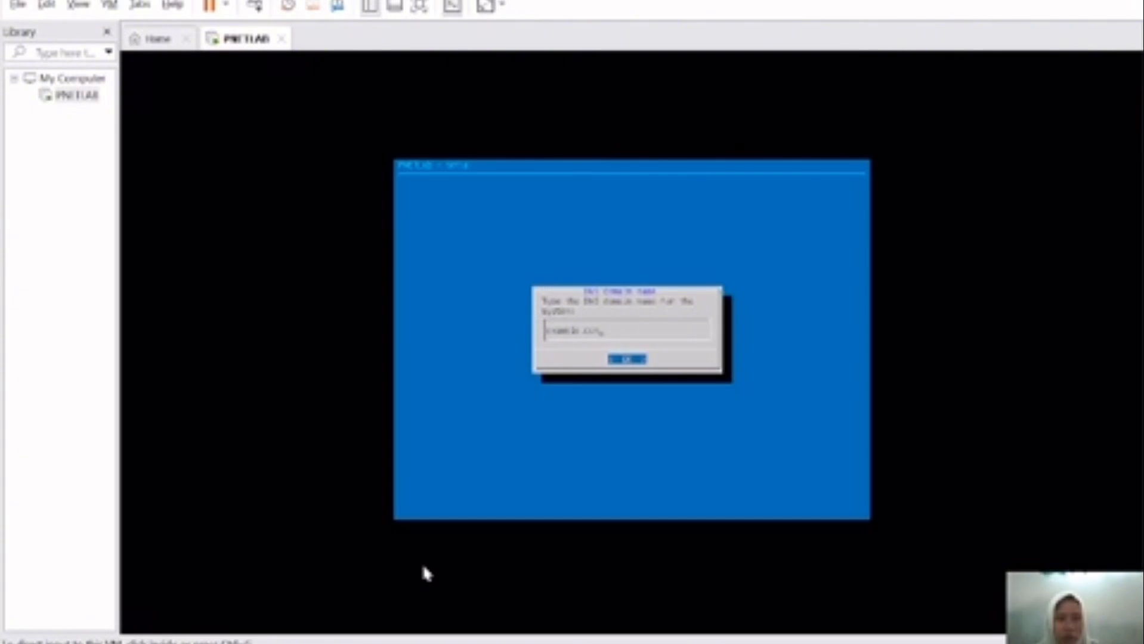
left_click(583, 437)
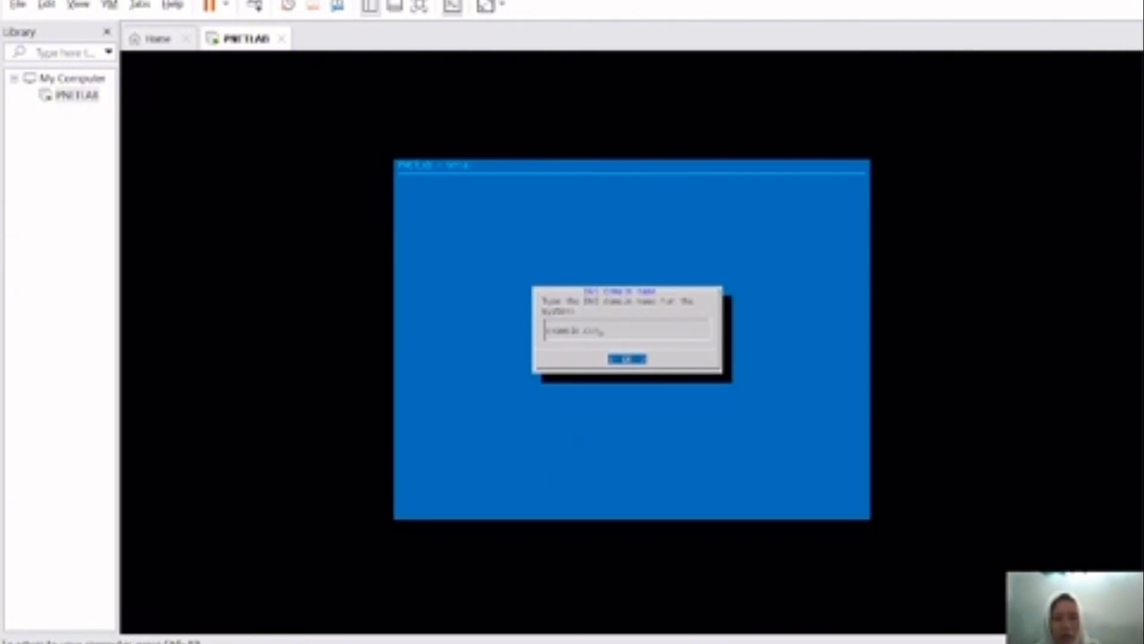
key("BackSpace")
key("BackSpace")
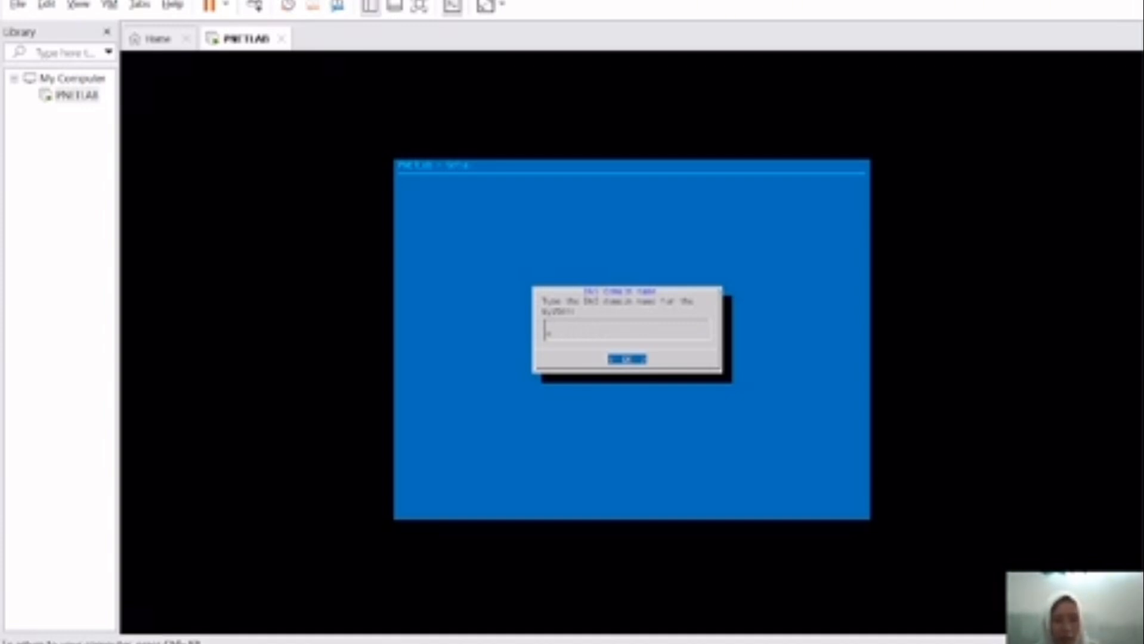
key("Return")
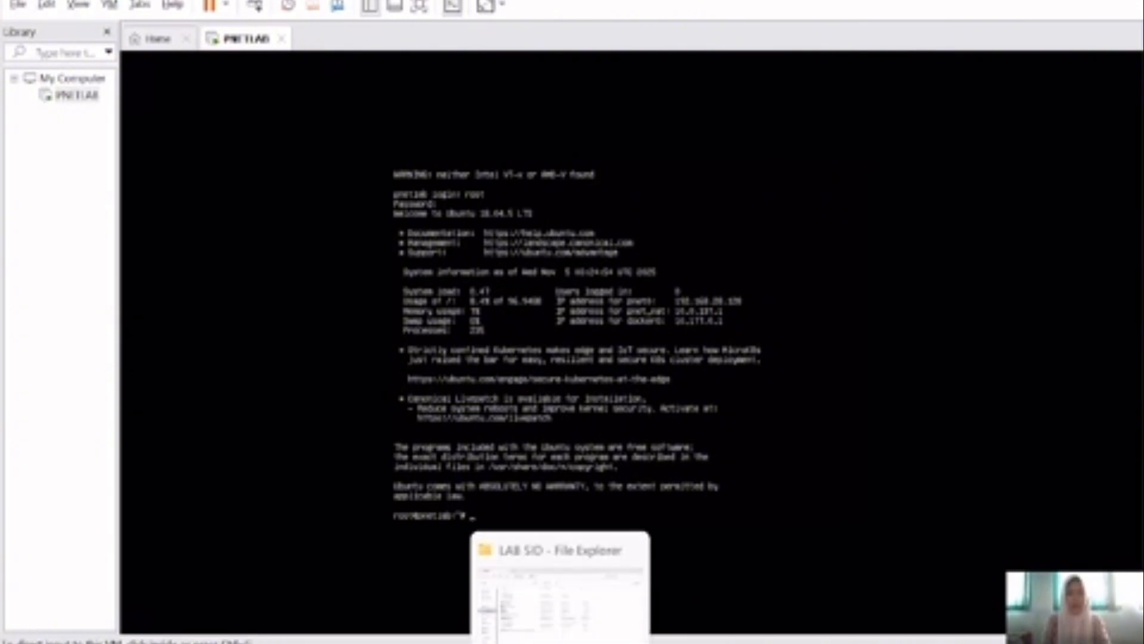
left_click(545, 621)
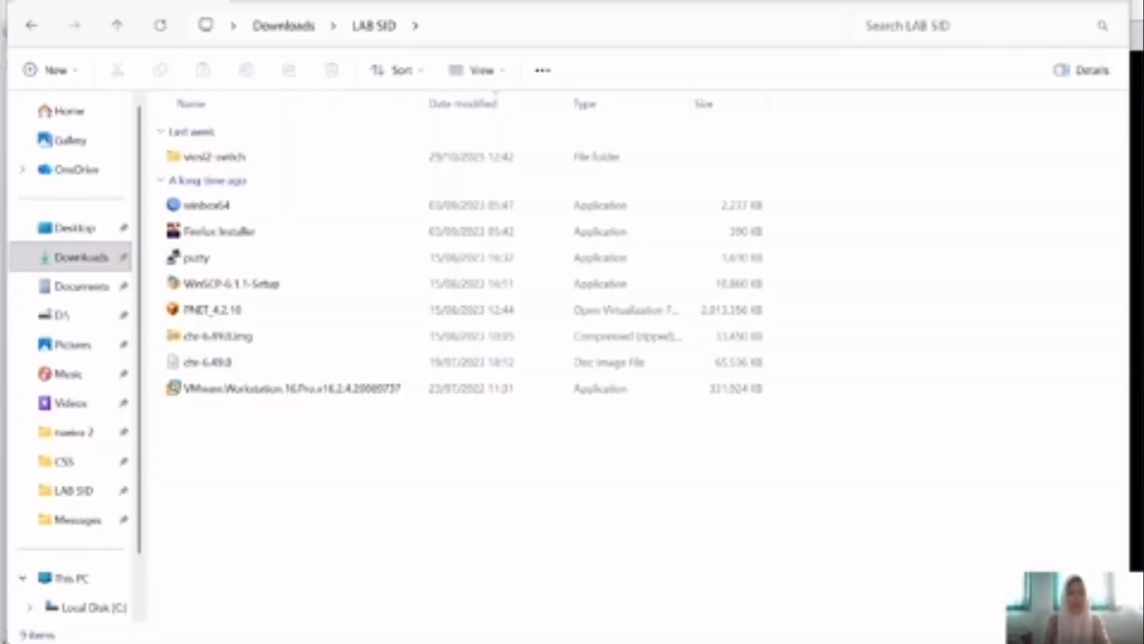
Step: Install WinSCP 6.1.1 for all users with typical setup and the Commander interface
double_click(340, 285)
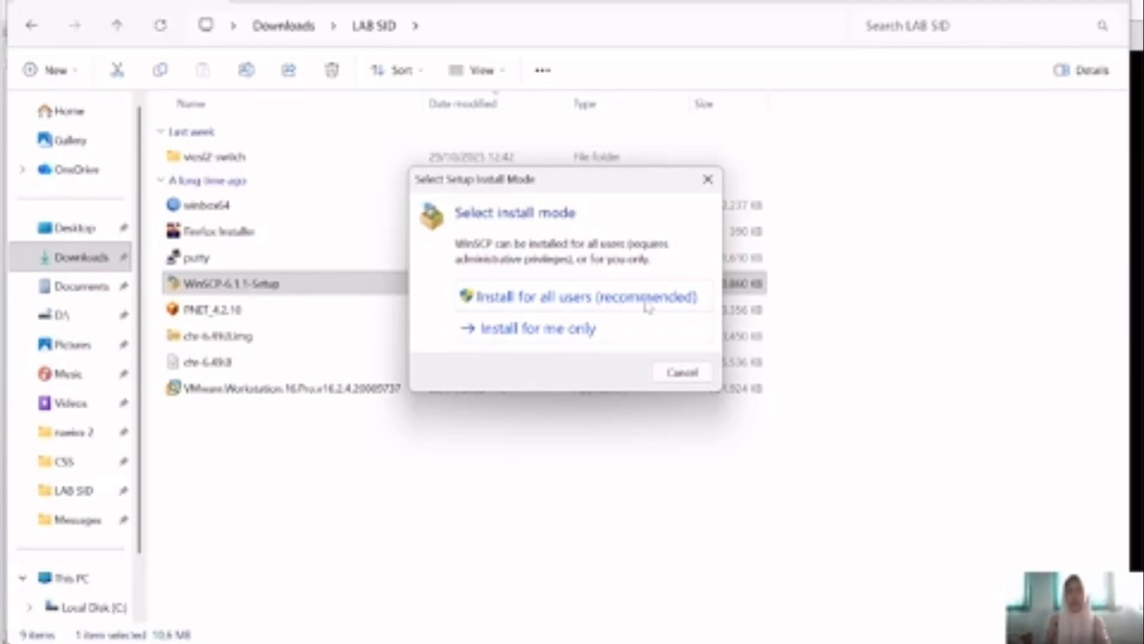
left_click(623, 310)
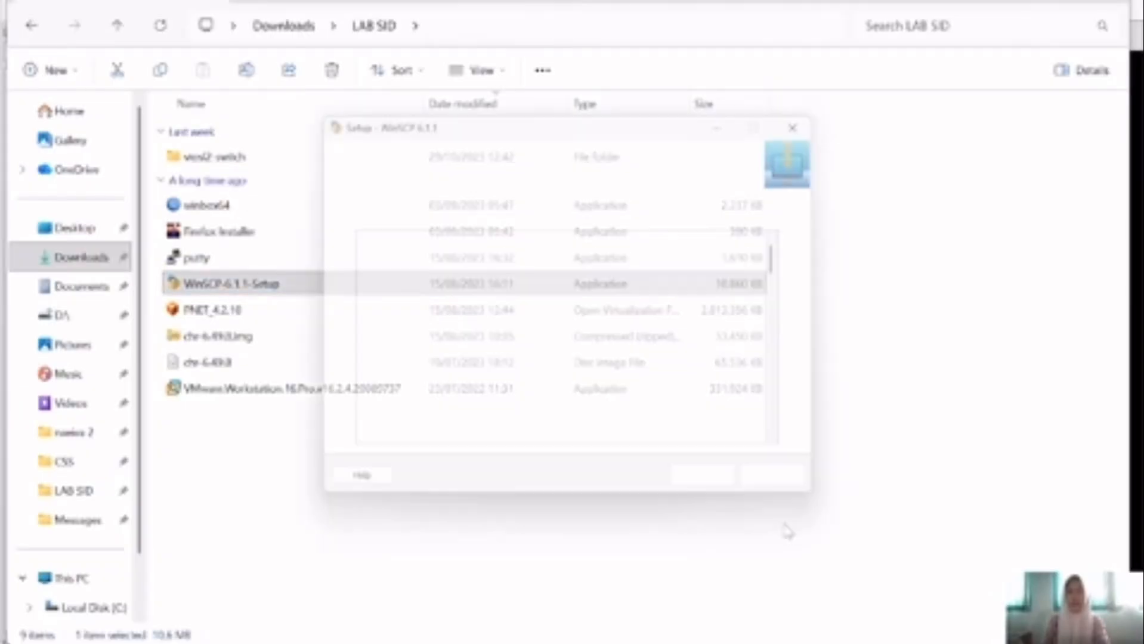
left_click(721, 499)
left_click(721, 498)
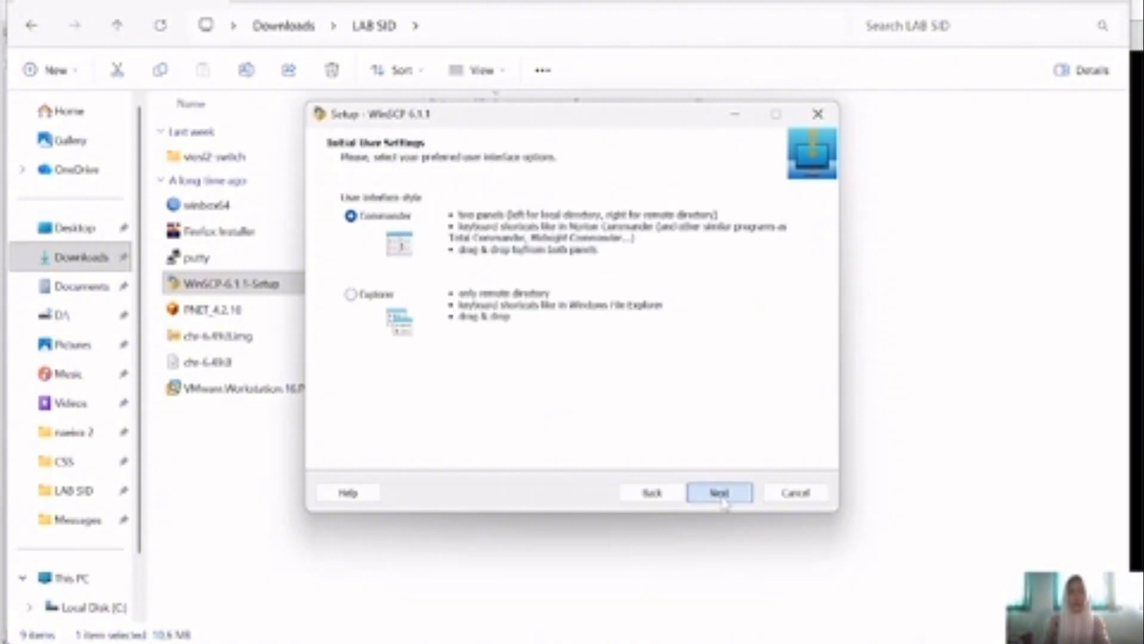
left_click(723, 500)
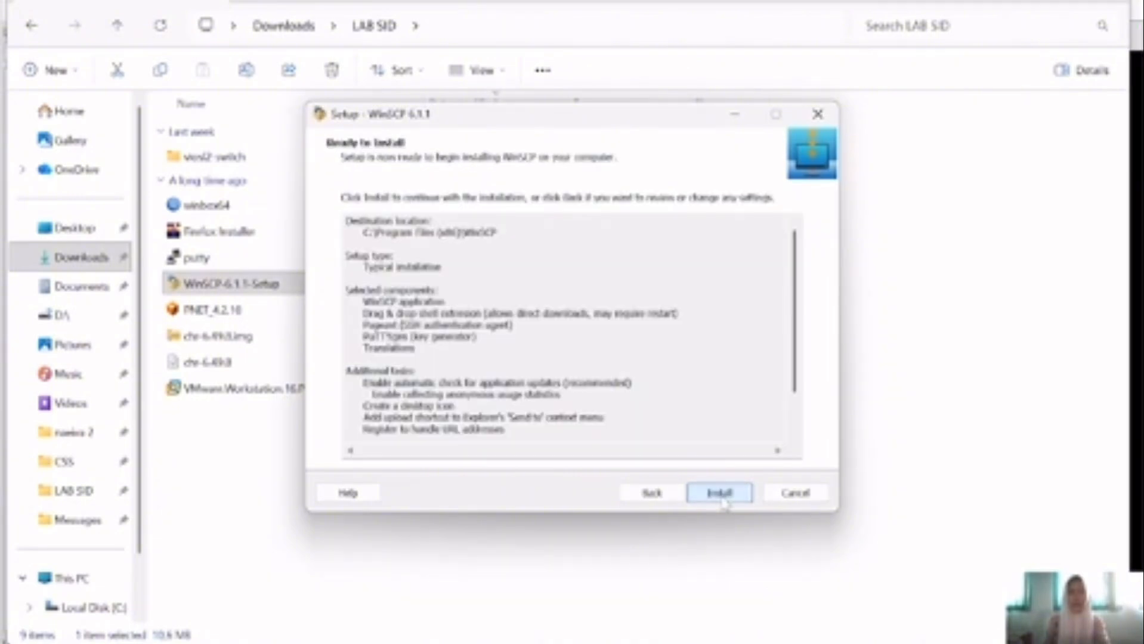
left_click(720, 493)
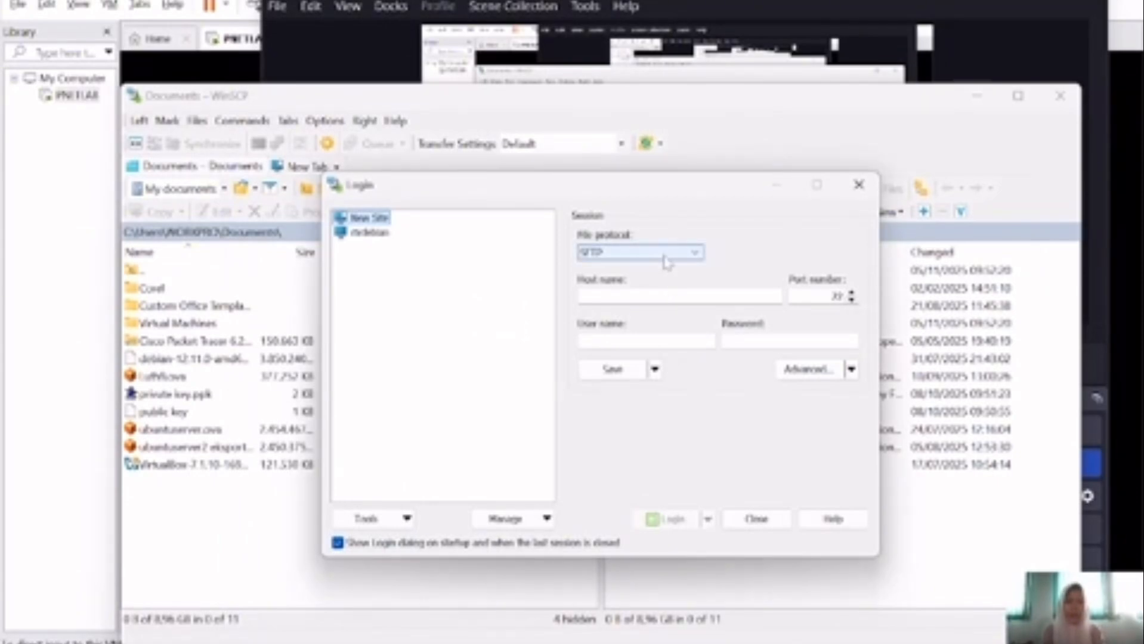
Step: Log in over SCP to host 192.168.28.128 as root with its password
left_click(665, 255)
left_click(652, 282)
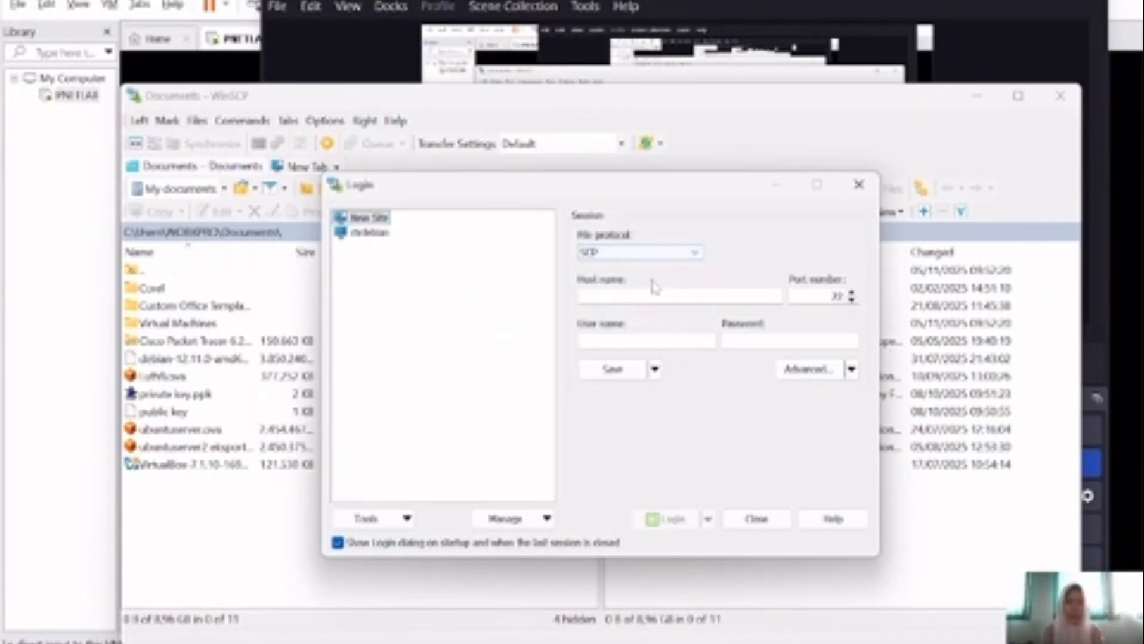
left_click(671, 295)
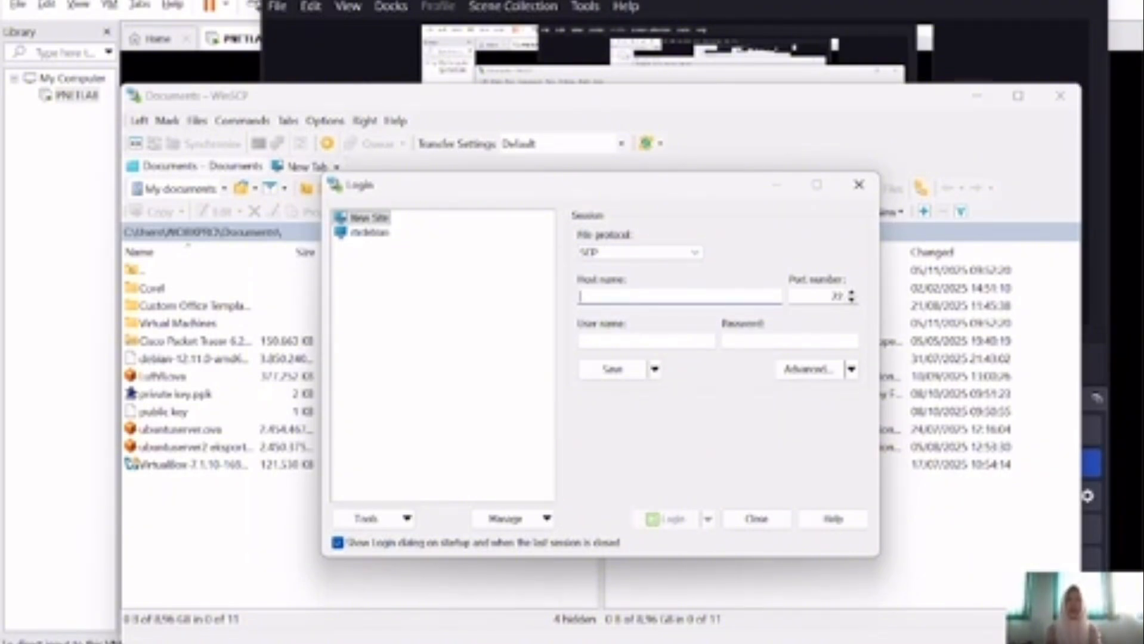
type("192.16")
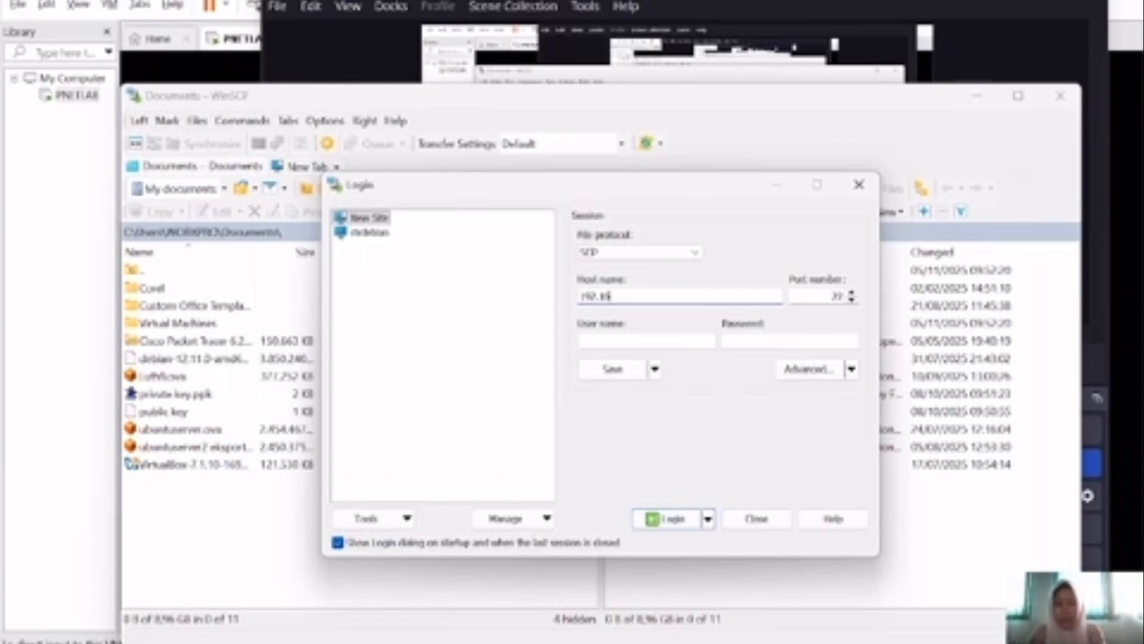
type("8.20.1")
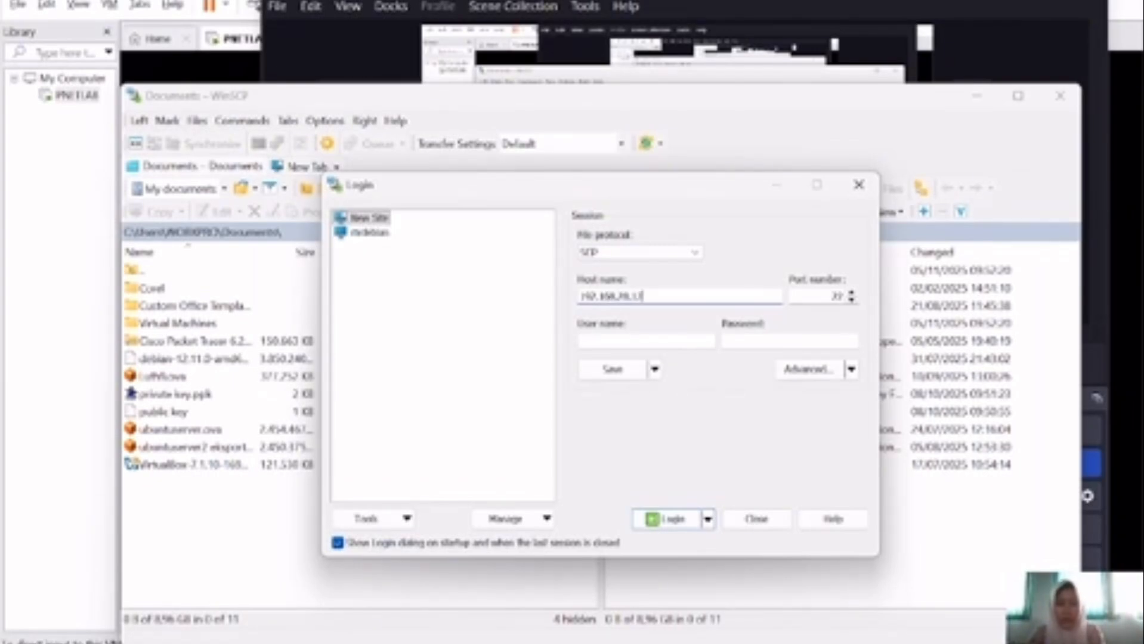
type("38")
left_click(646, 341)
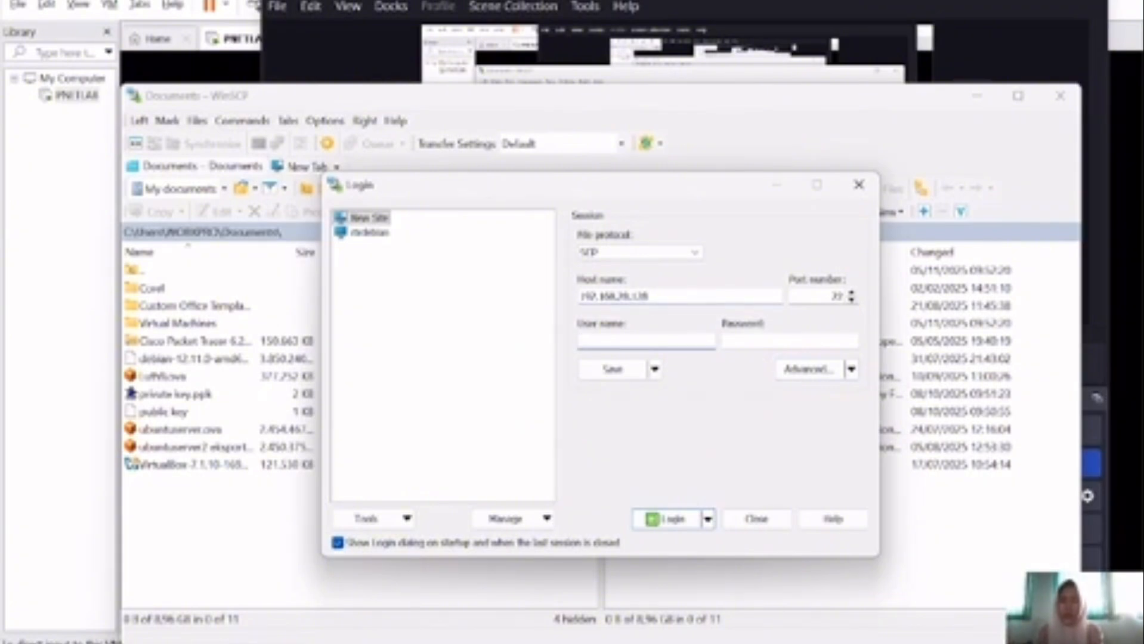
type("ROOT")
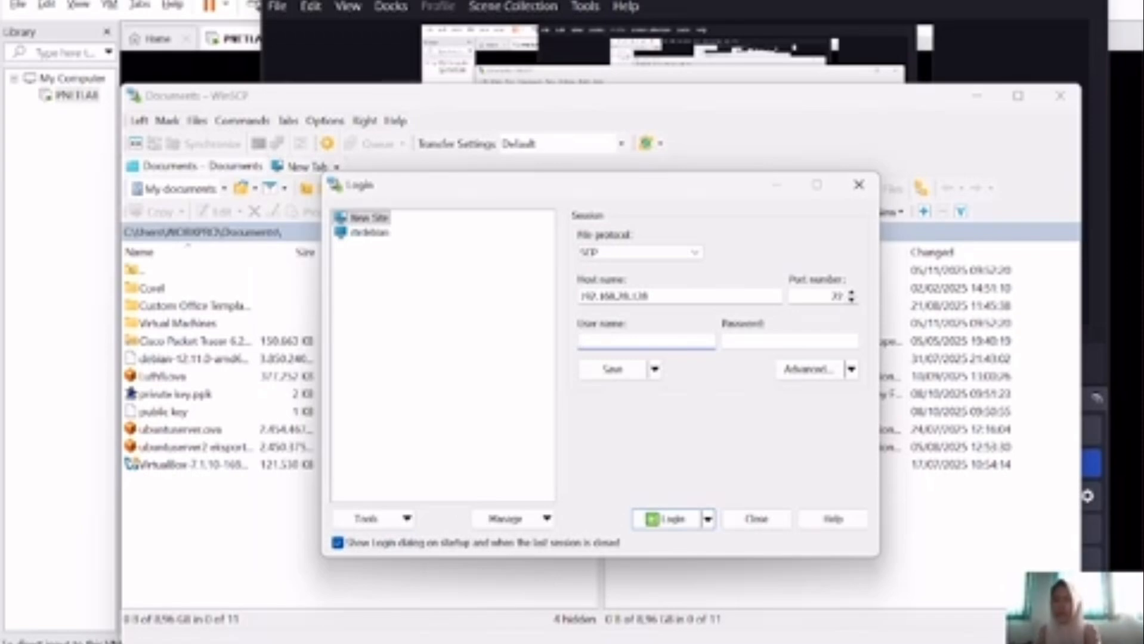
type("root")
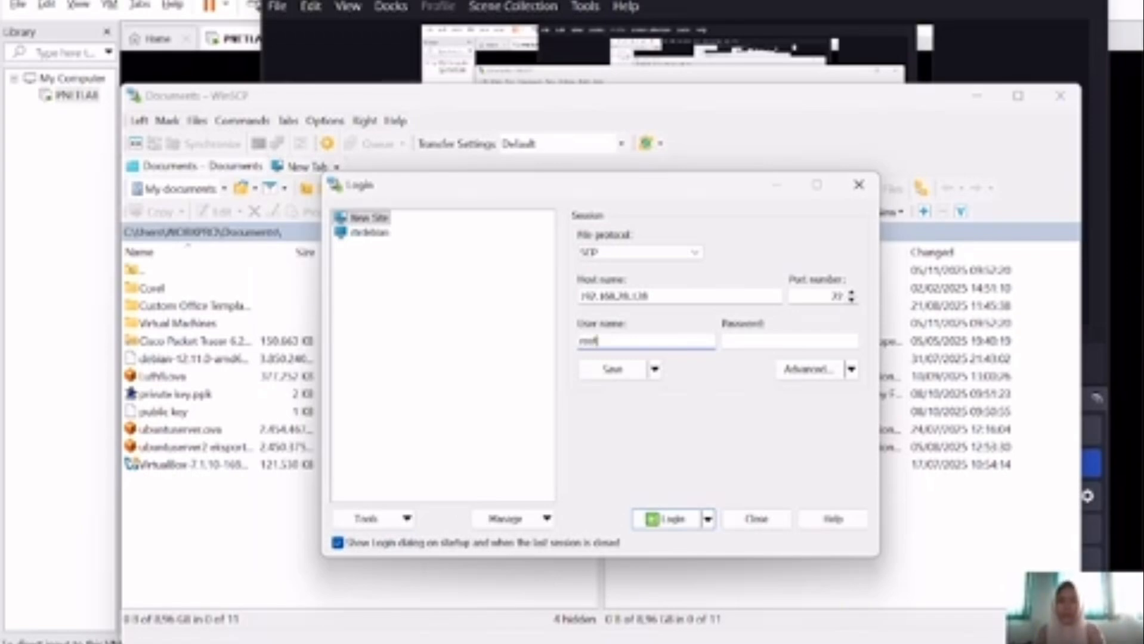
left_click(775, 338)
type("•")
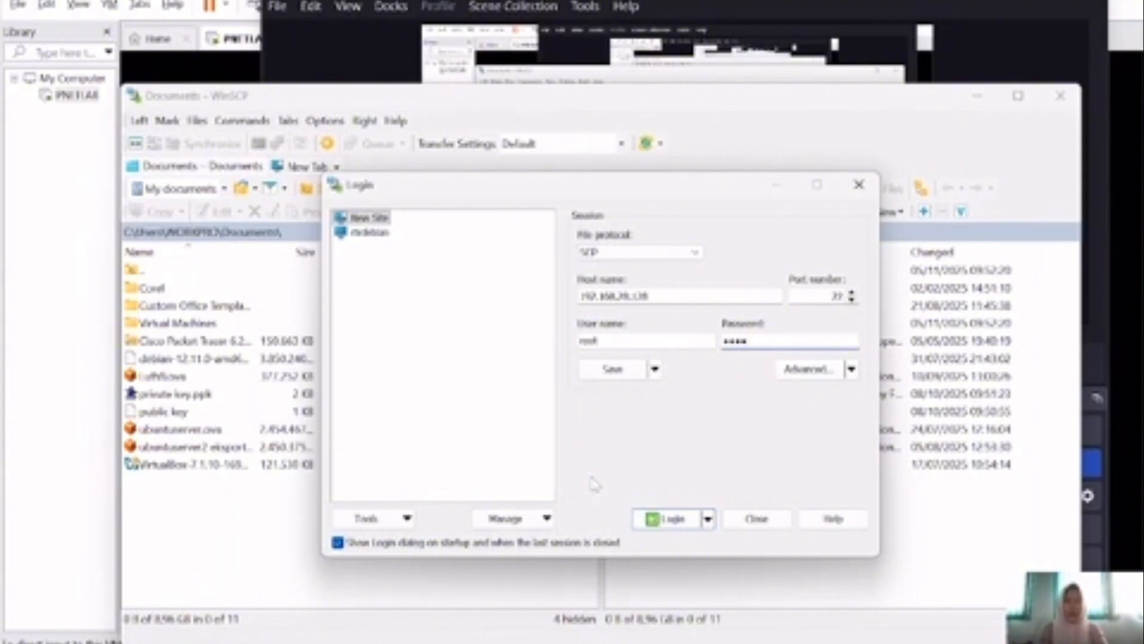
left_click(664, 518)
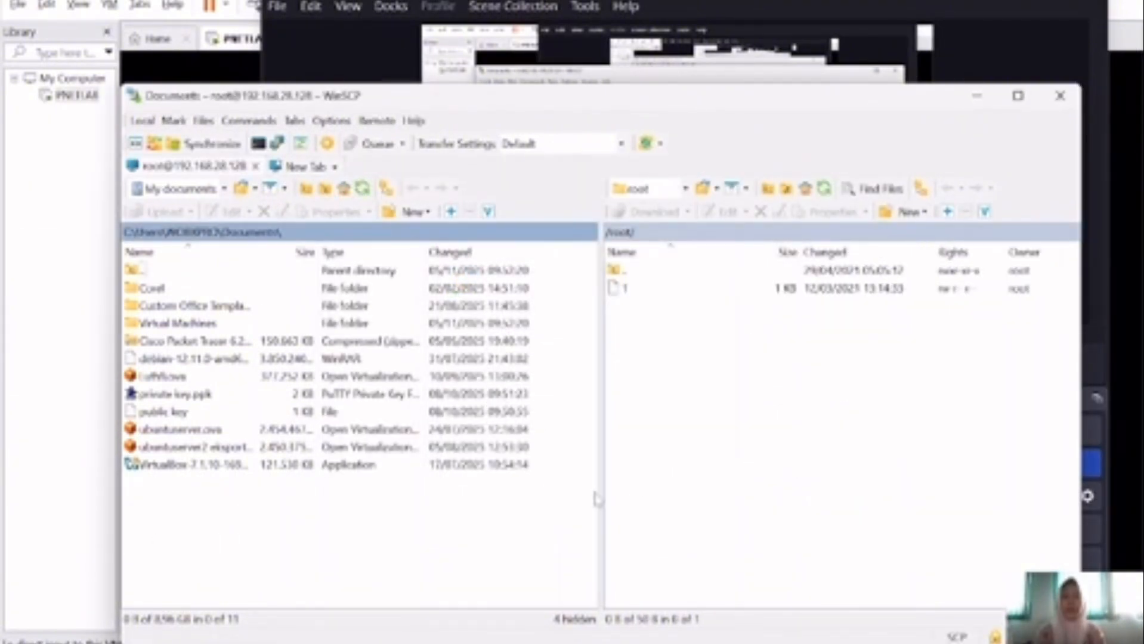
Step: Navigate the remote panel to /opt/unetlab/addons/qemu
double_click(665, 271)
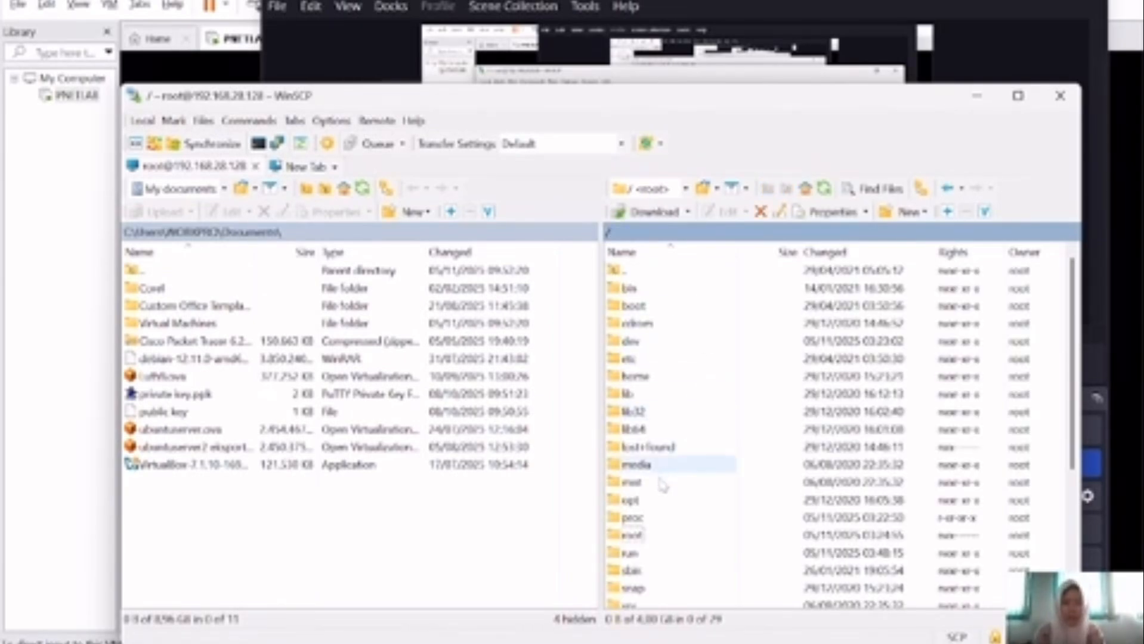
double_click(649, 503)
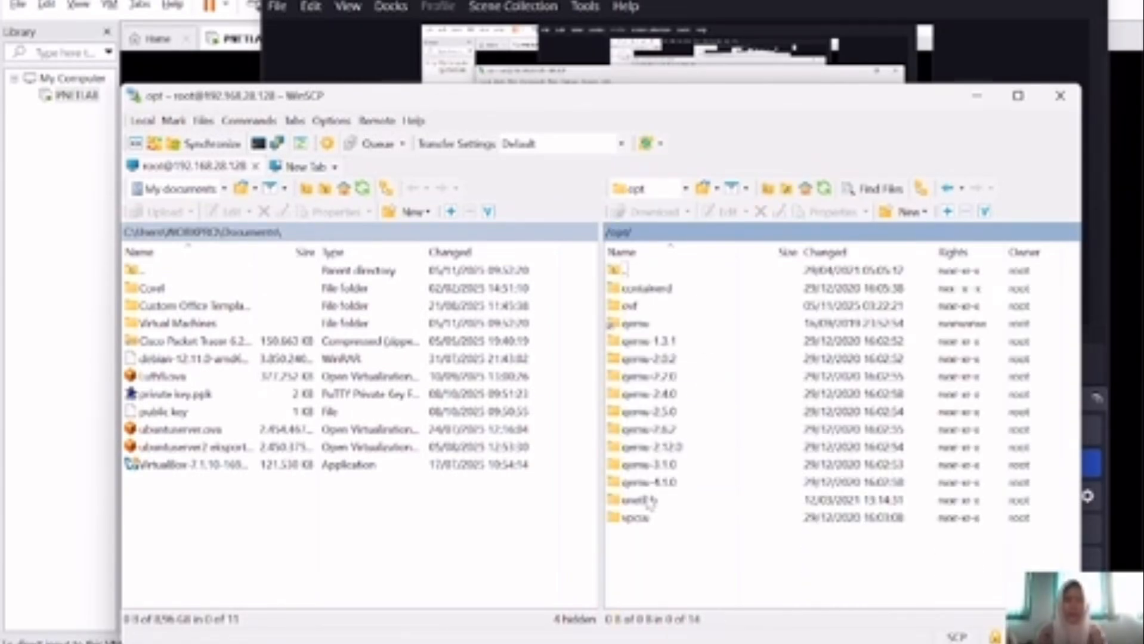
double_click(682, 504)
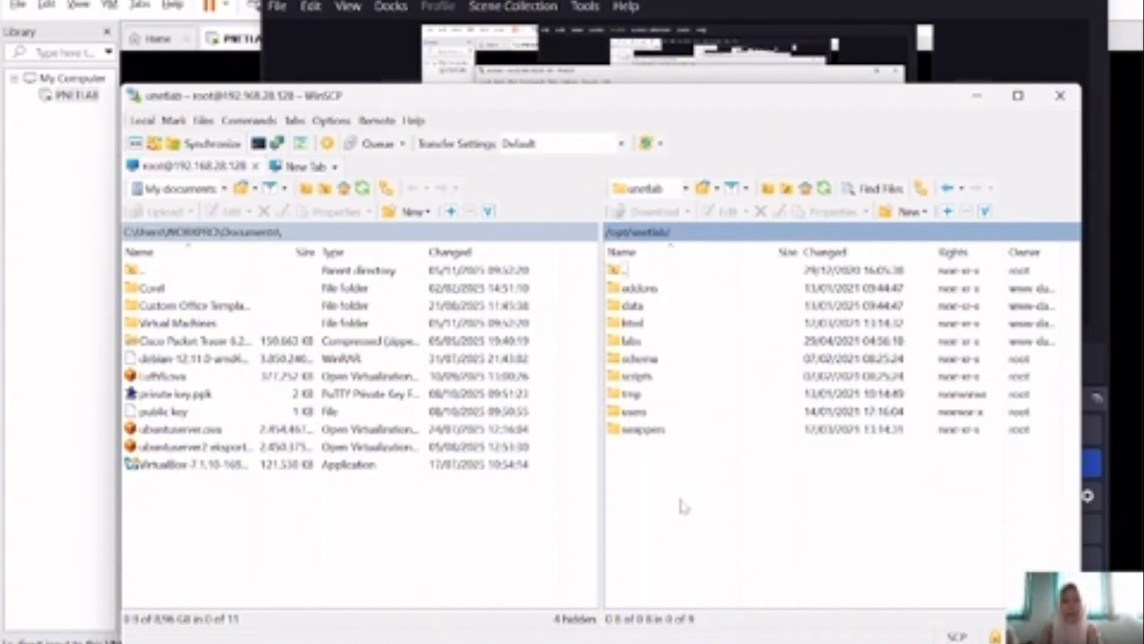
double_click(653, 289)
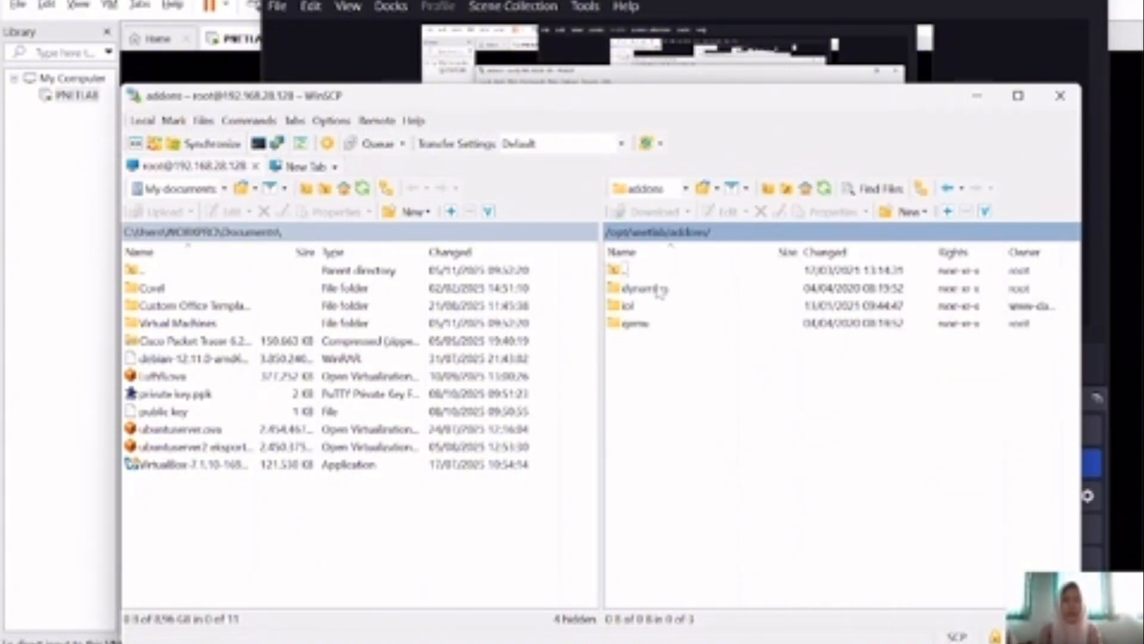
double_click(675, 325)
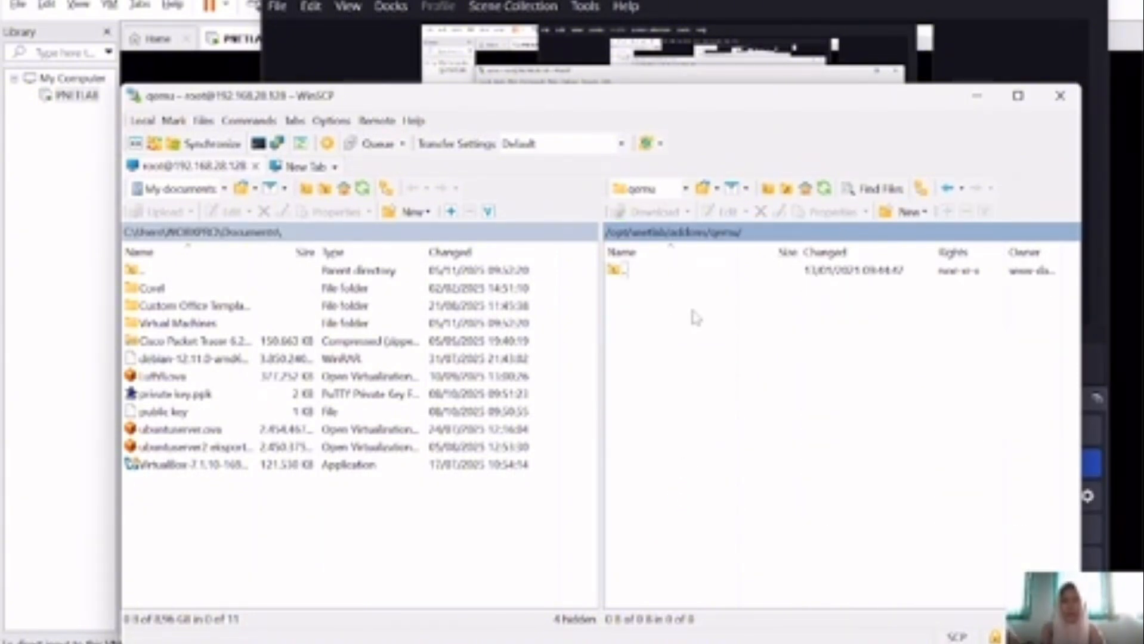
Step: Create a new directory named mikrotik-6.48 inside qemu
right_click(692, 310)
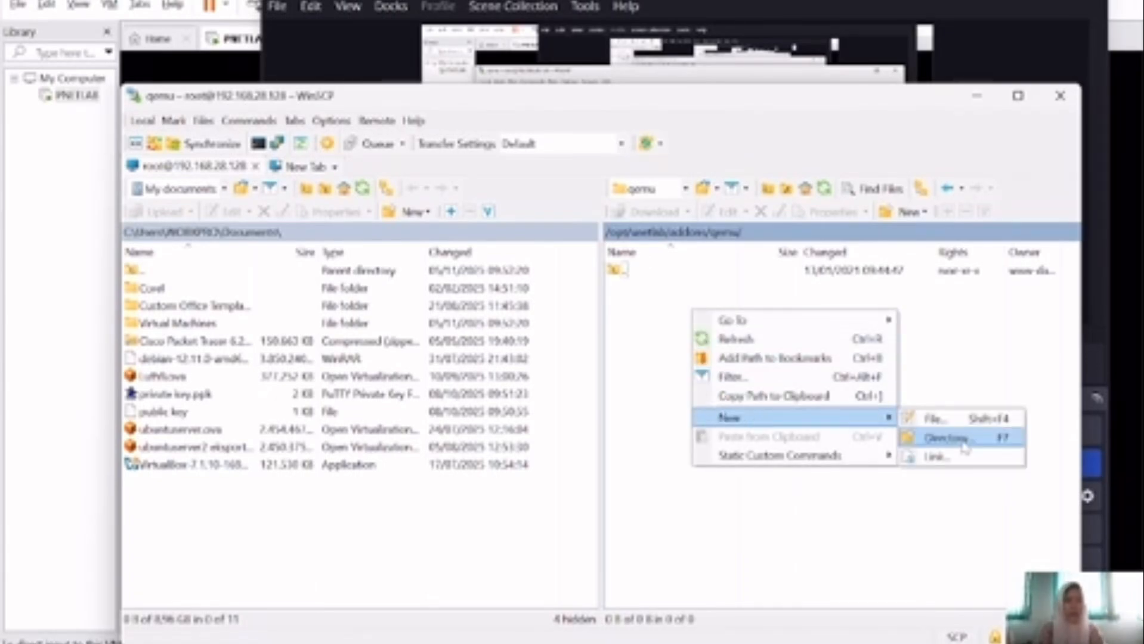
left_click(945, 437)
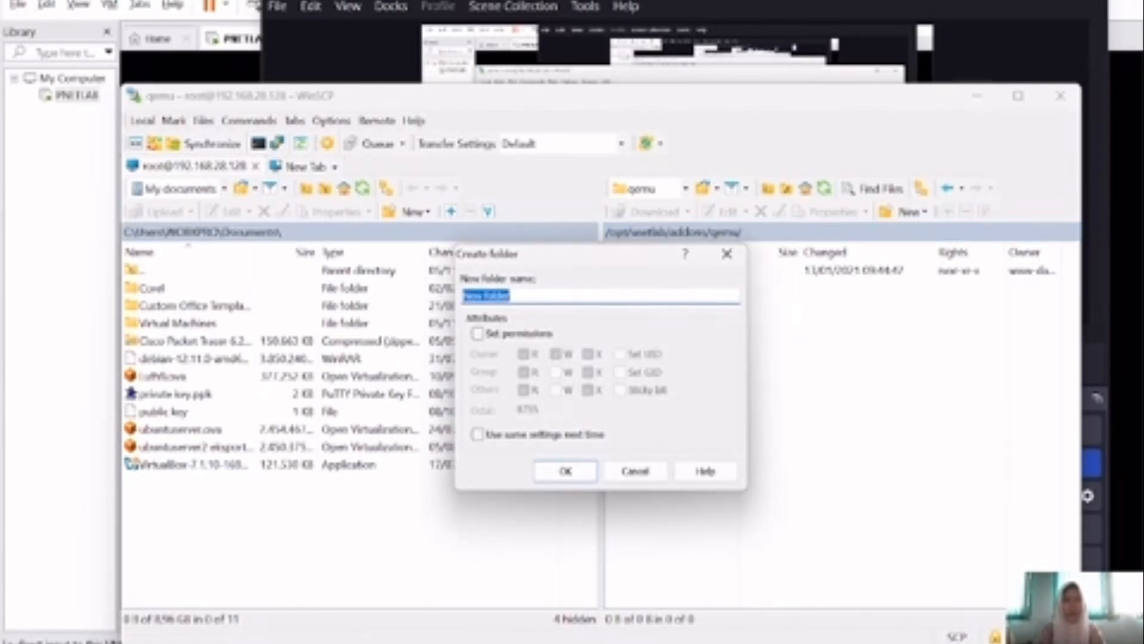
left_click(647, 296)
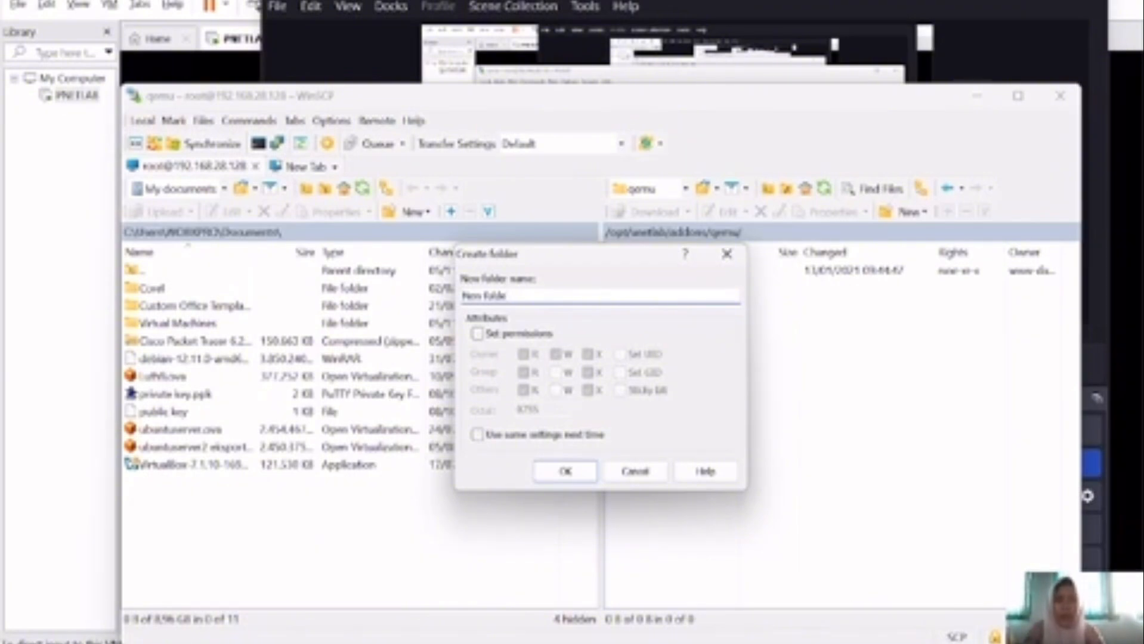
key("BackSpace")
key("BackSpace")
key("BackSpace")
key("BackSpace")
key("BackSpace")
key("BackSpace")
key("BackSpace")
key("BackSpace")
key("BackSpace")
type("mikrot")
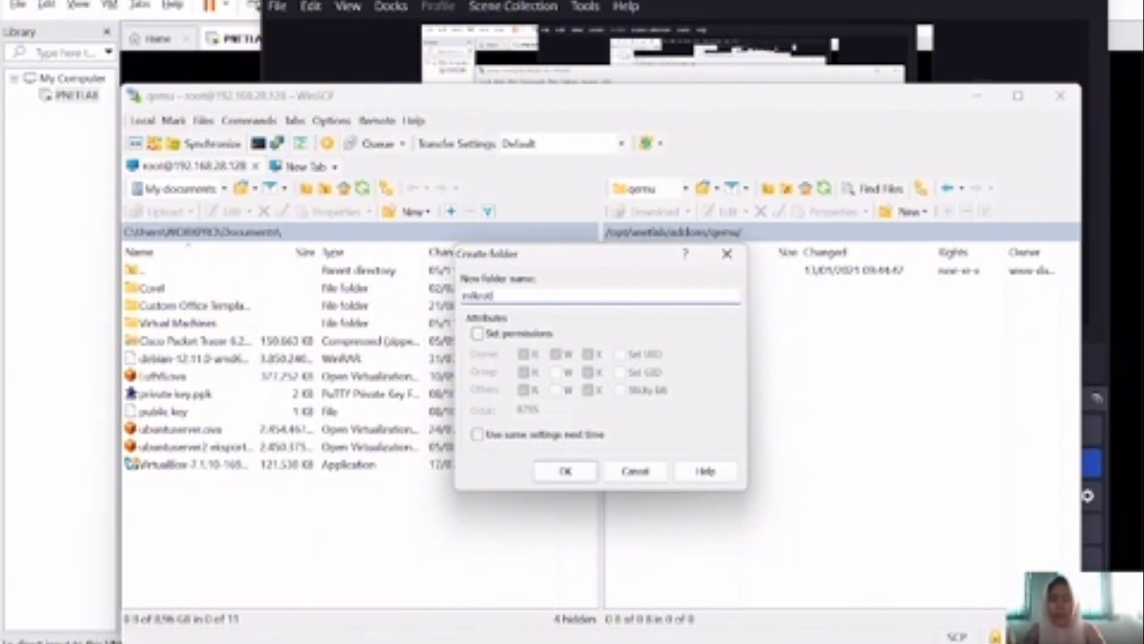
type("ik 6")
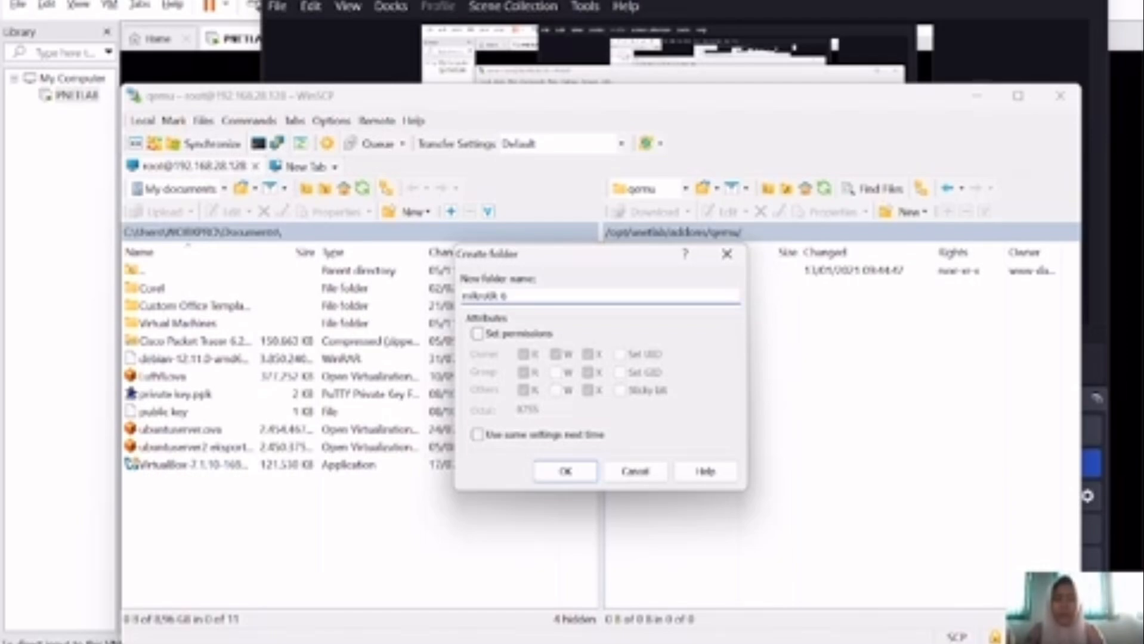
type(".48")
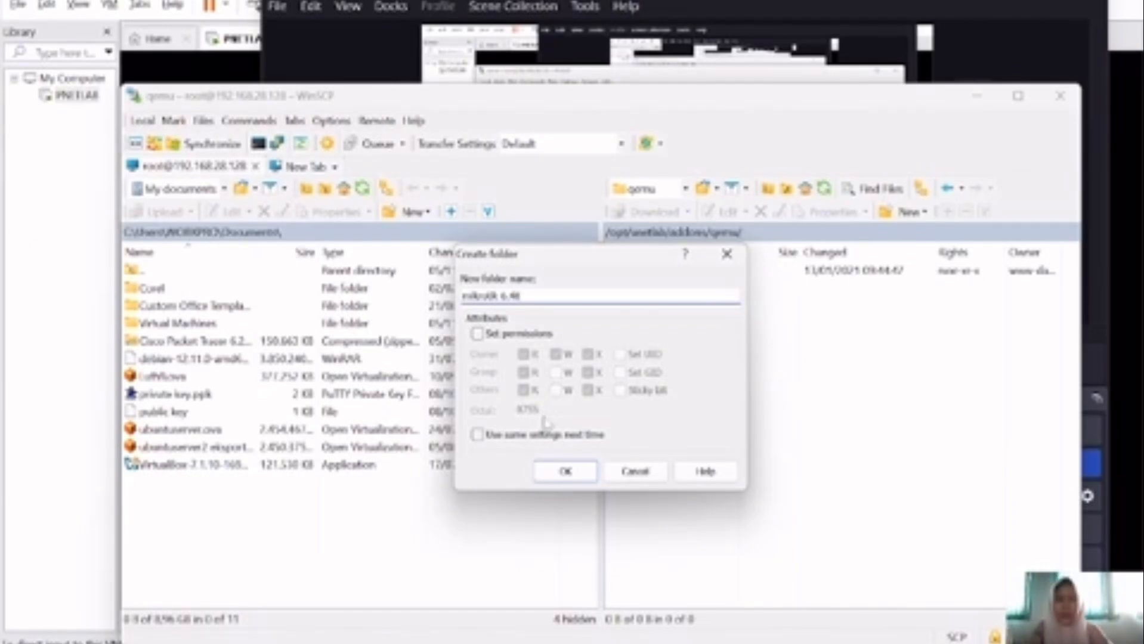
left_click(565, 471)
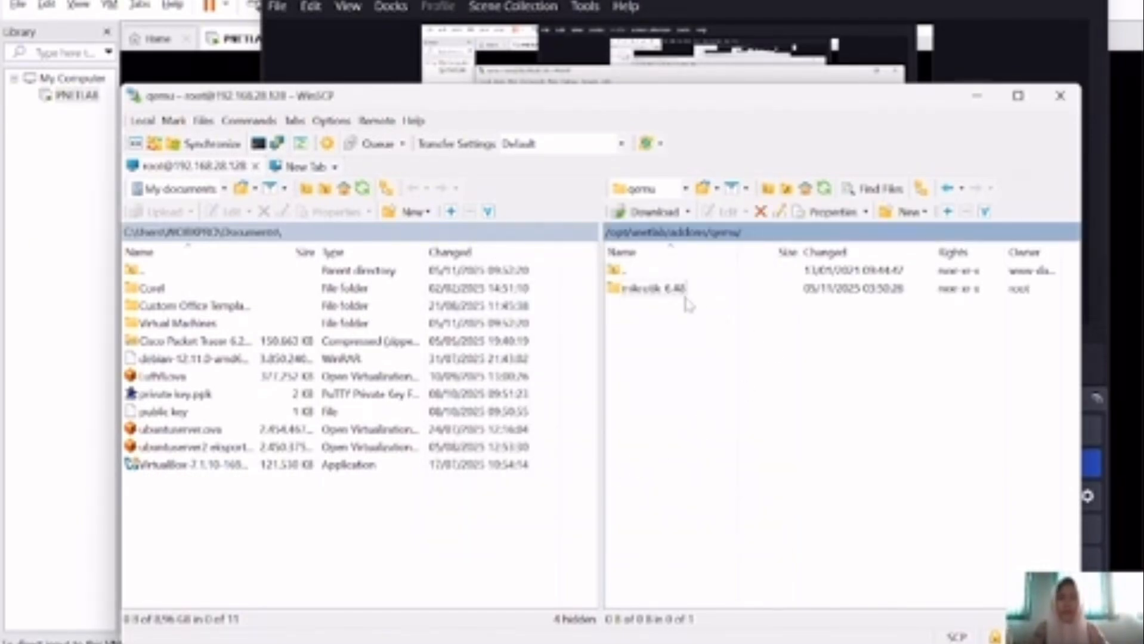
Step: Open the new mikrotik-6.48 folder, with chr-6.49.8.img in the local LAB SID panel
left_click_drag(233, 531, 698, 484)
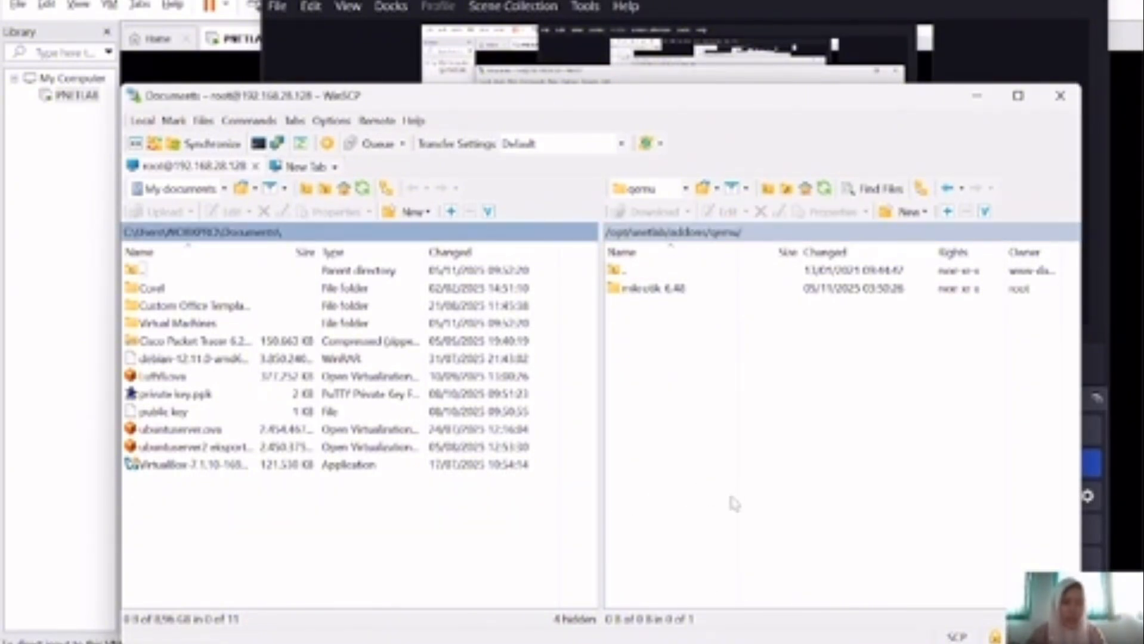
left_click(521, 643)
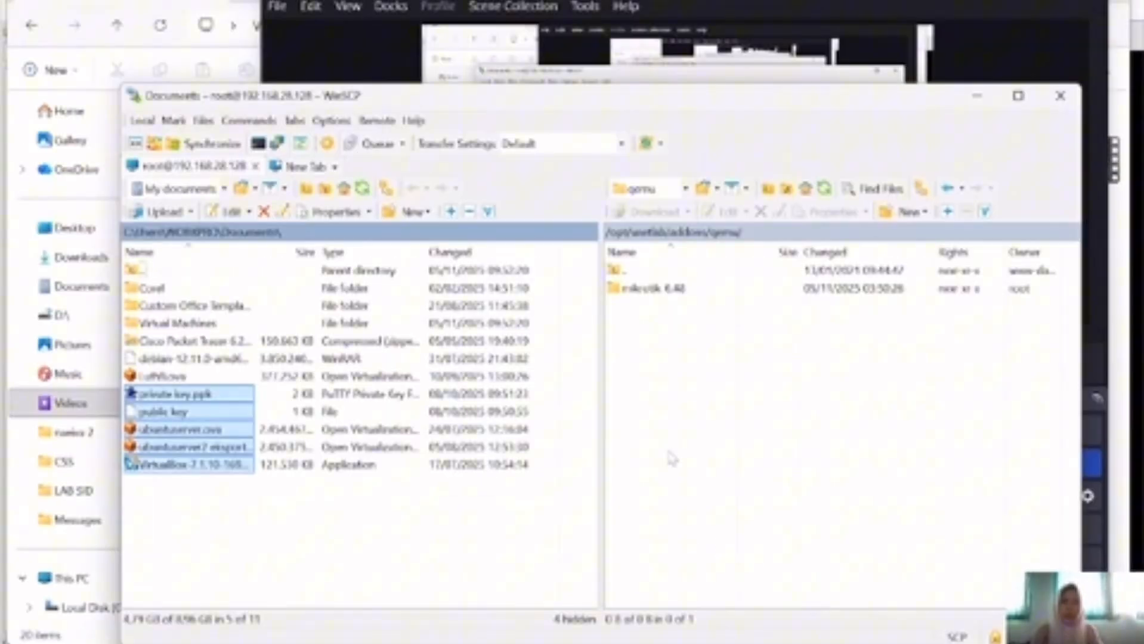
left_click(668, 452)
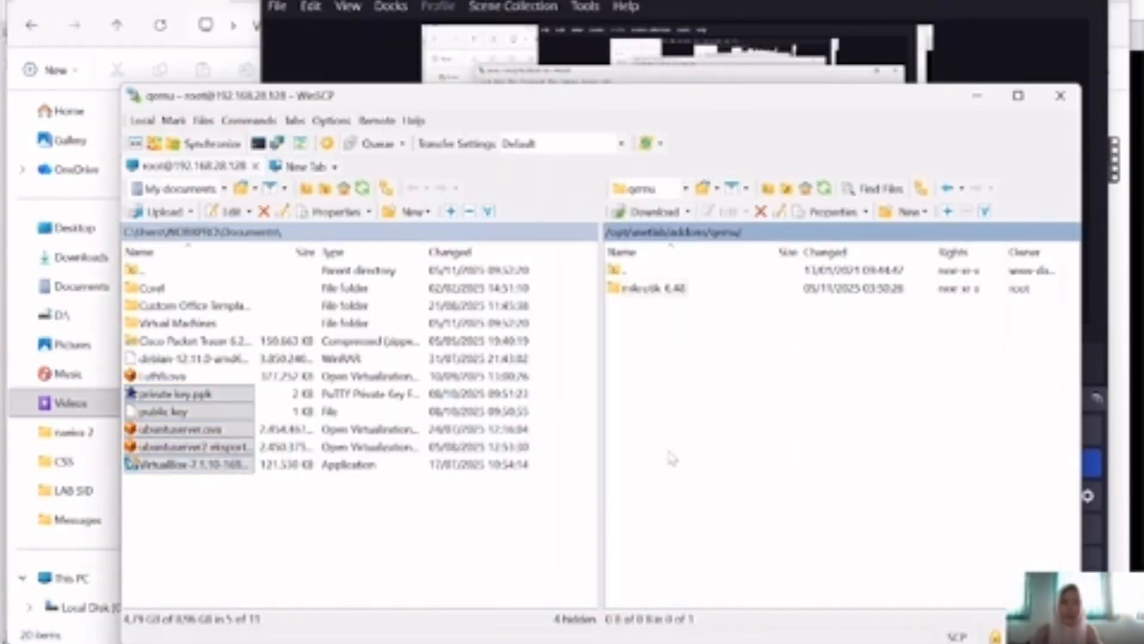
double_click(695, 292)
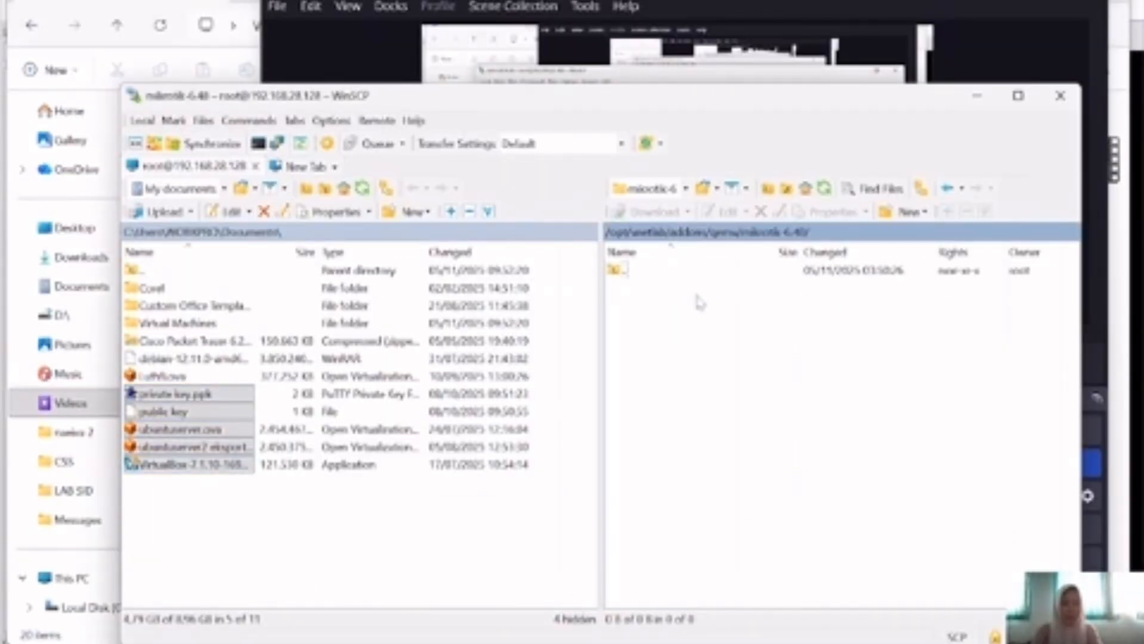
left_click(469, 508)
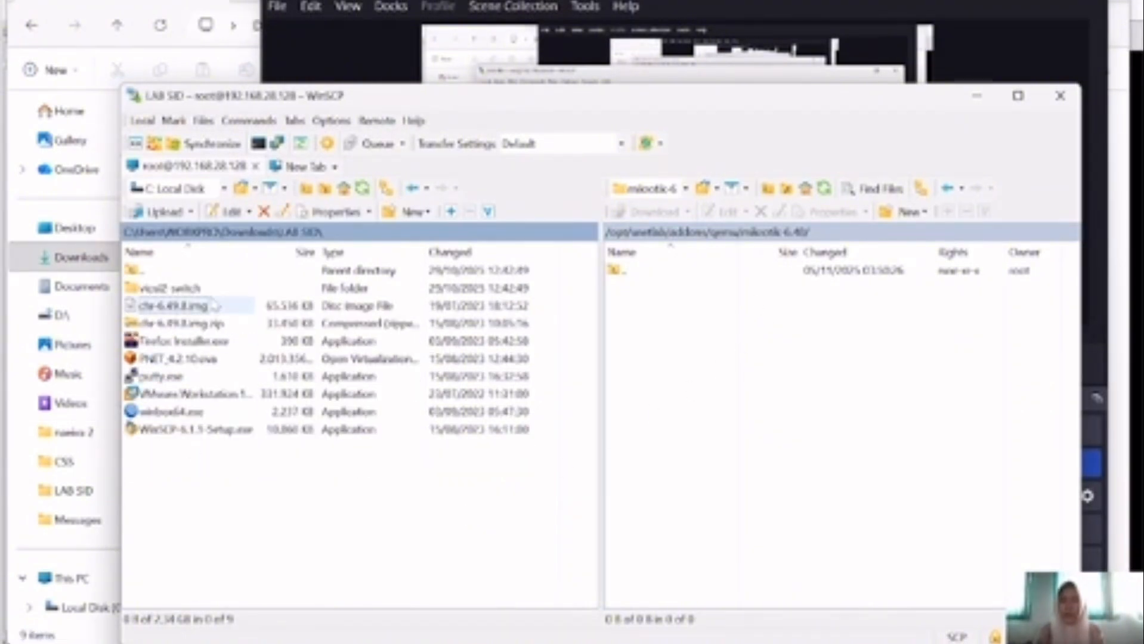
Step: Upload chr-6.49.8.img into the server's mikrotik-6.48 folder
left_click(215, 306)
right_click(213, 306)
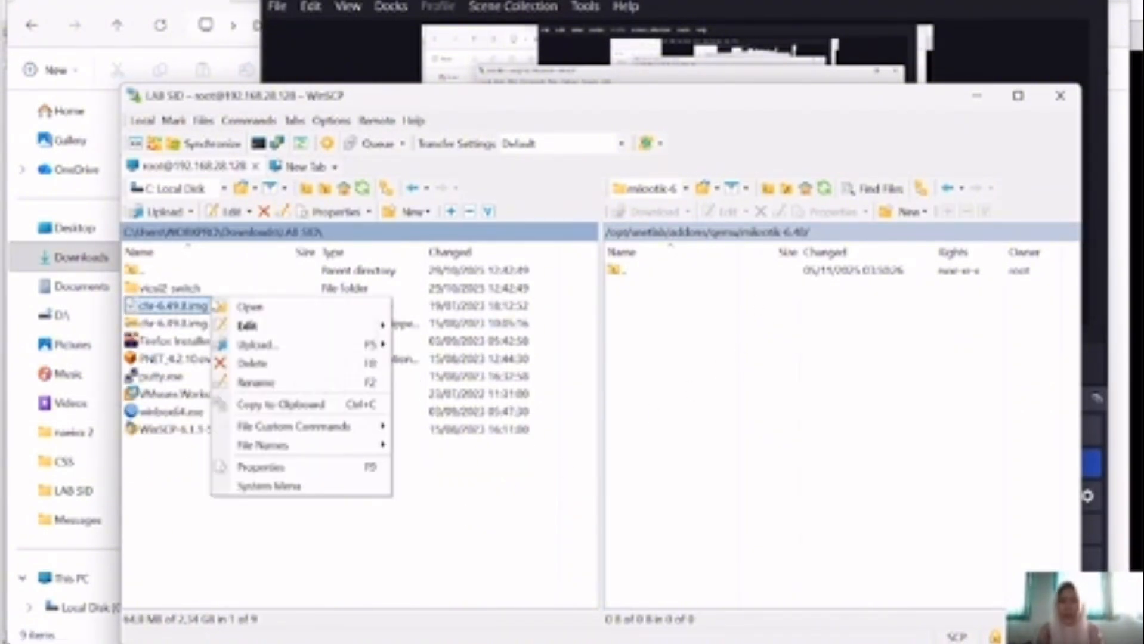
left_click(337, 347)
left_click(638, 427)
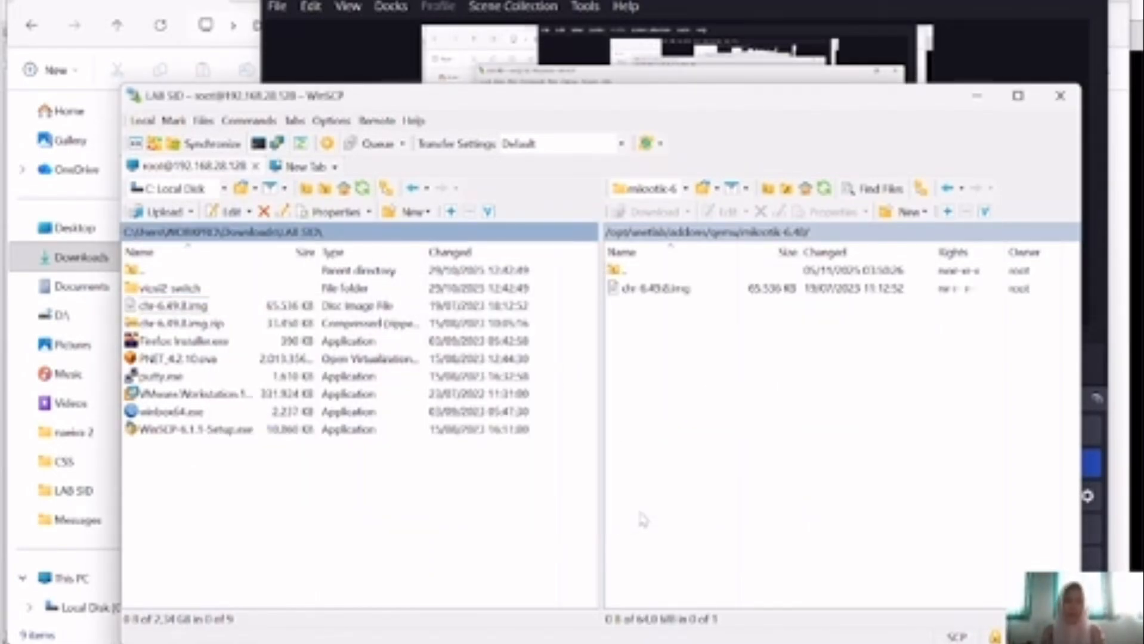
Step: Rename the uploaded image on the server to hda.qcow2
right_click(704, 303)
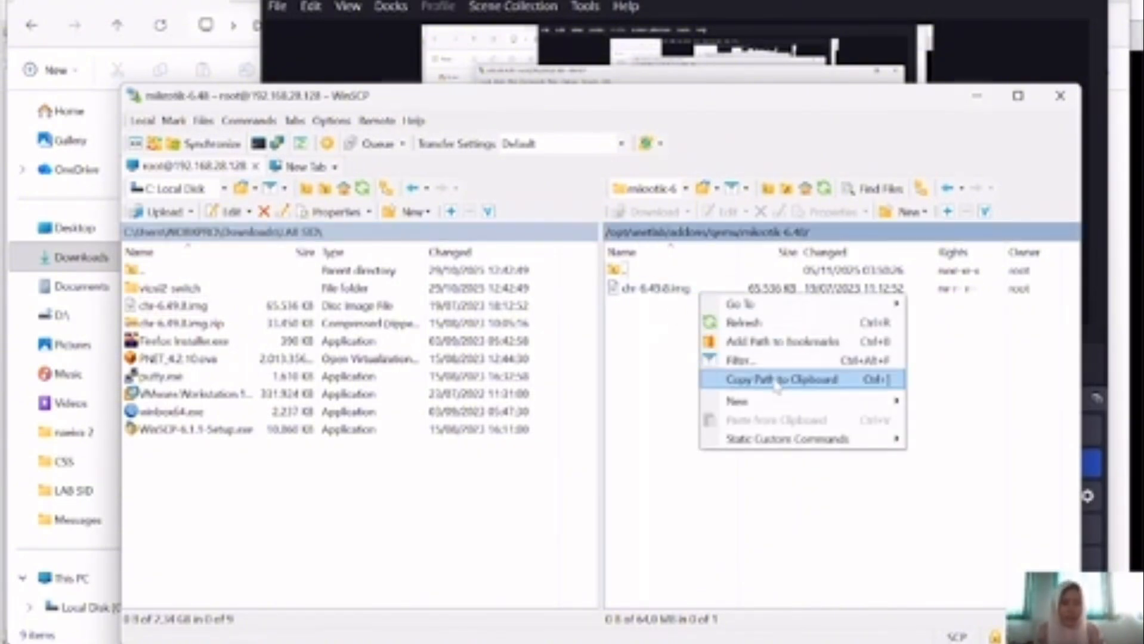
left_click(777, 382)
key("BackSpace")
key("BackSpace")
key("BackSpace")
key("BackSpace")
key("BackSpace")
key("BackSpace")
key("BackSpace")
key("BackSpace")
key("BackSpace")
key("BackSpace")
key("BackSpace")
key("BackSpace")
key("BackSpace")
key("BackSpace")
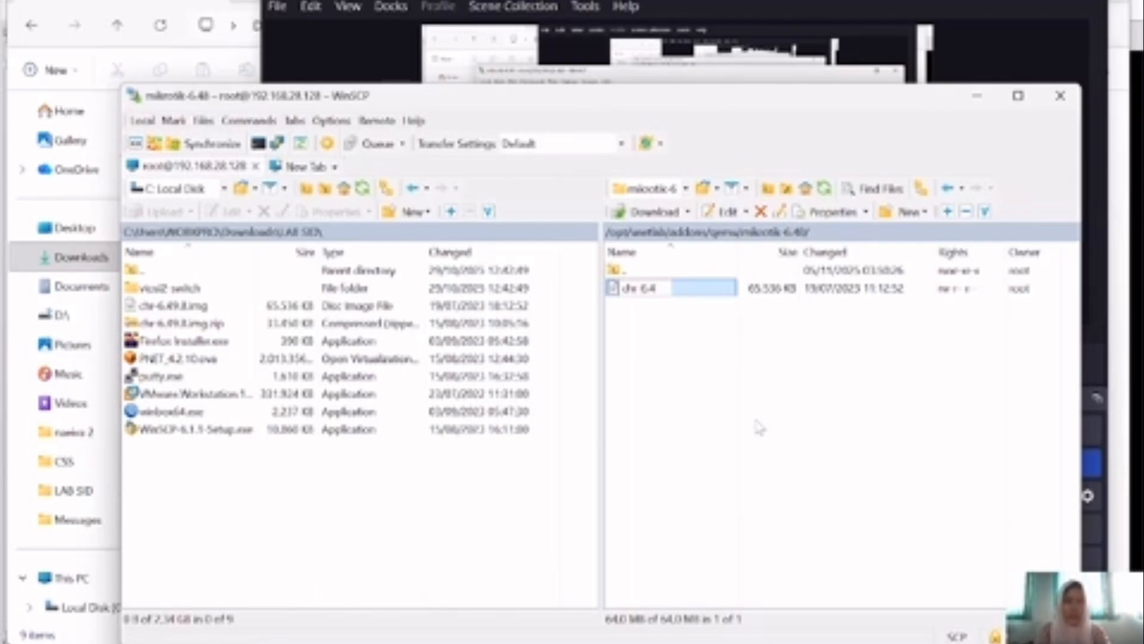
type("hda.q")
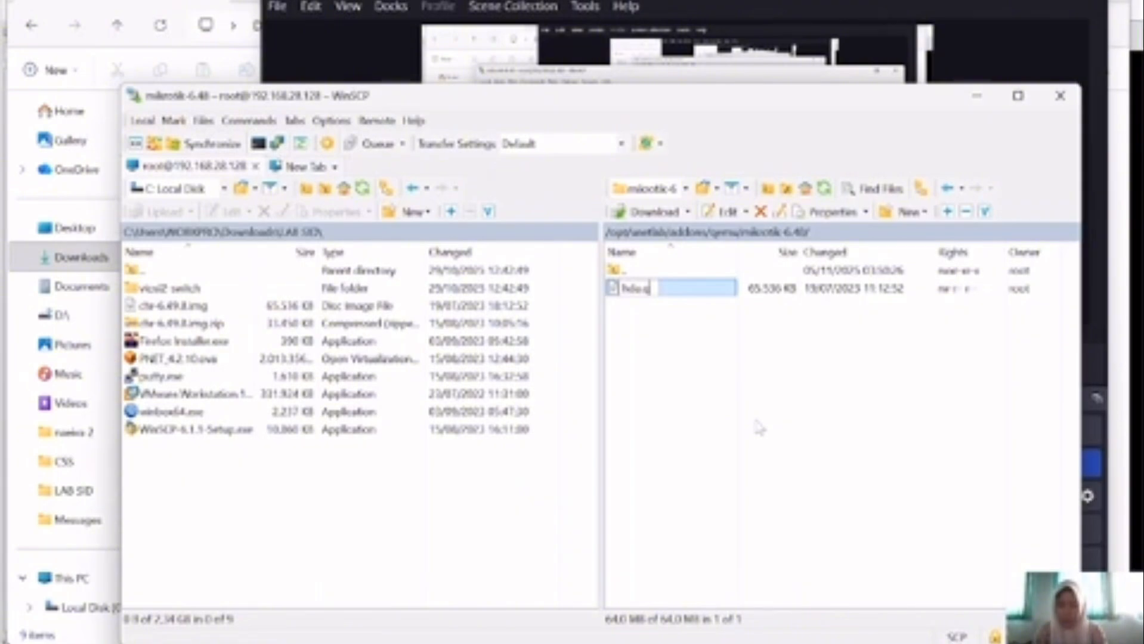
type("cow")
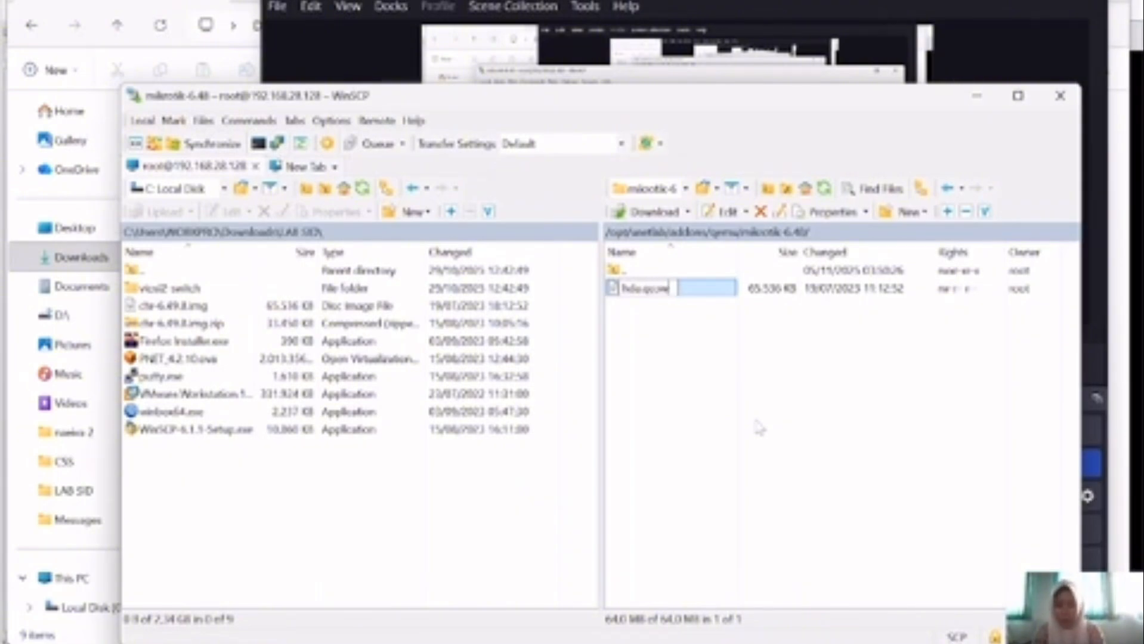
type("2")
key("Return")
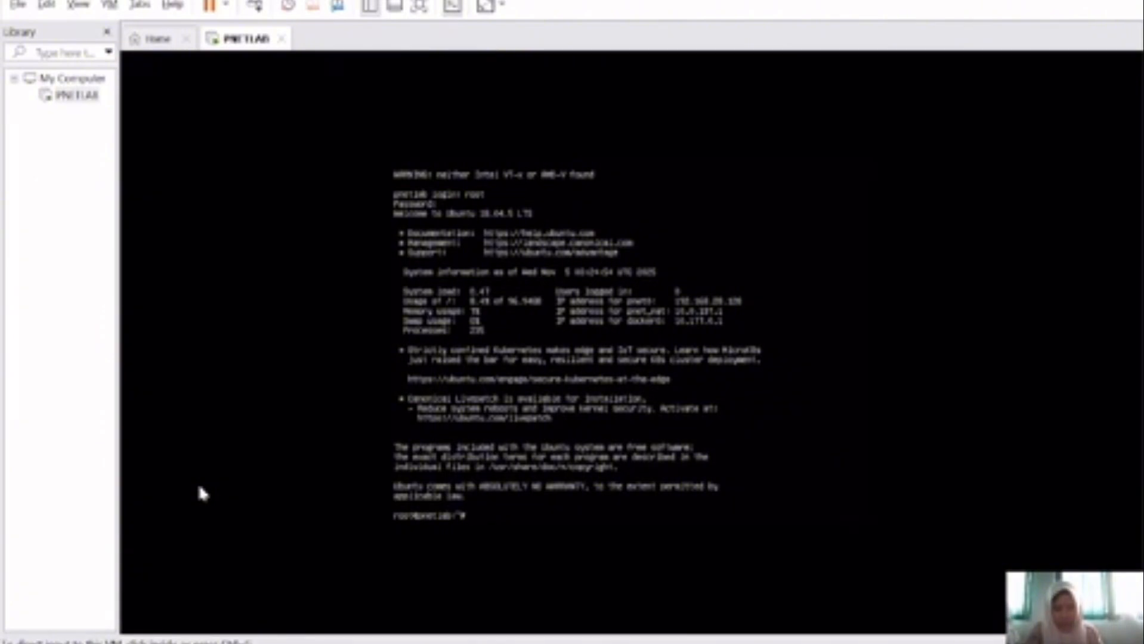
Step: Type /opt/unetlab/wrappers/unl_wrapper -a fixpermissions into the PNETLAB VM console
left_click(384, 470)
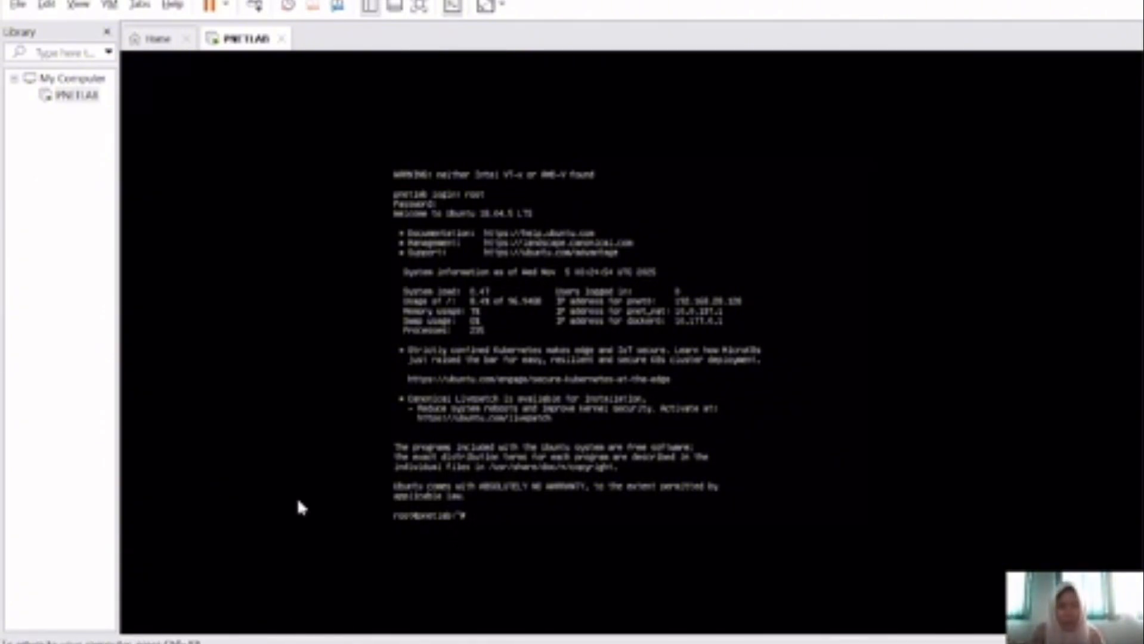
type("/")
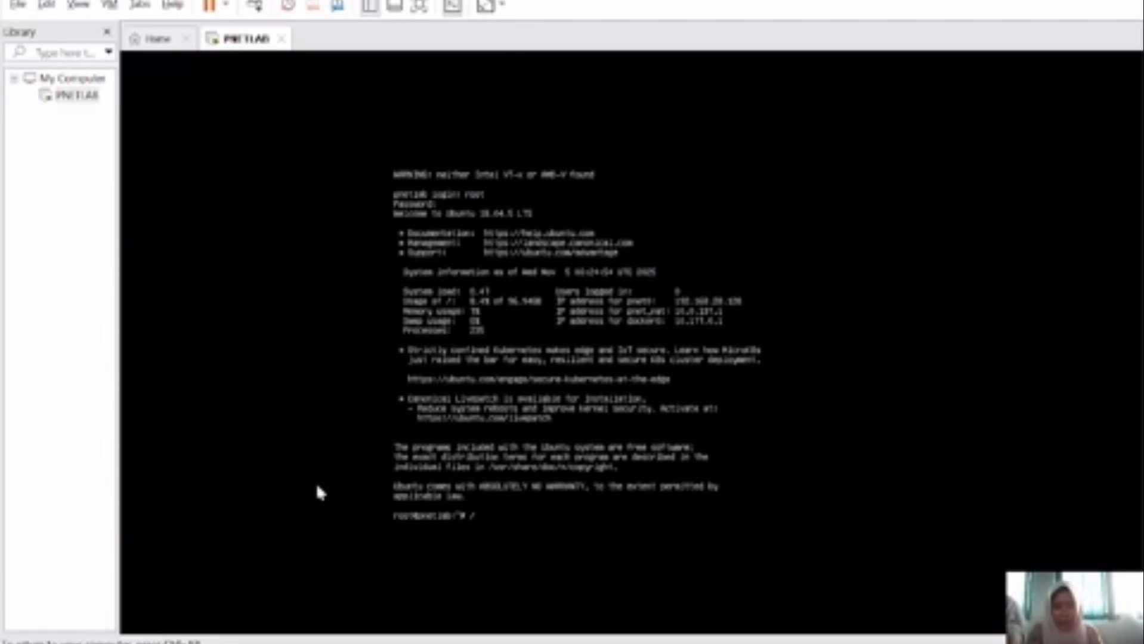
type("opt/")
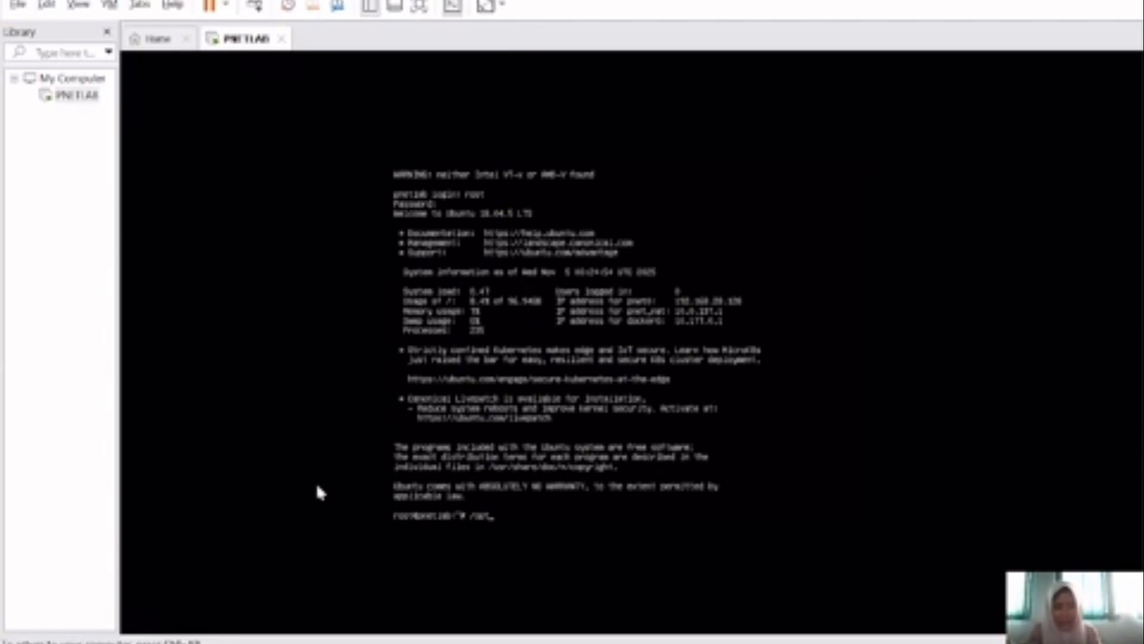
type("unet")
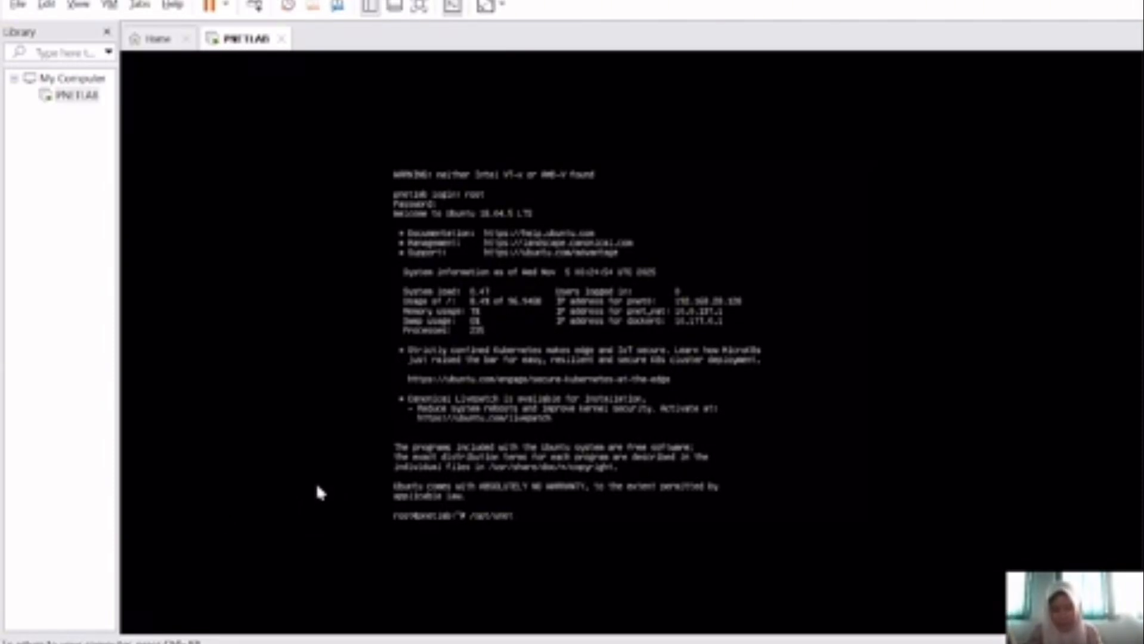
type("lab/")
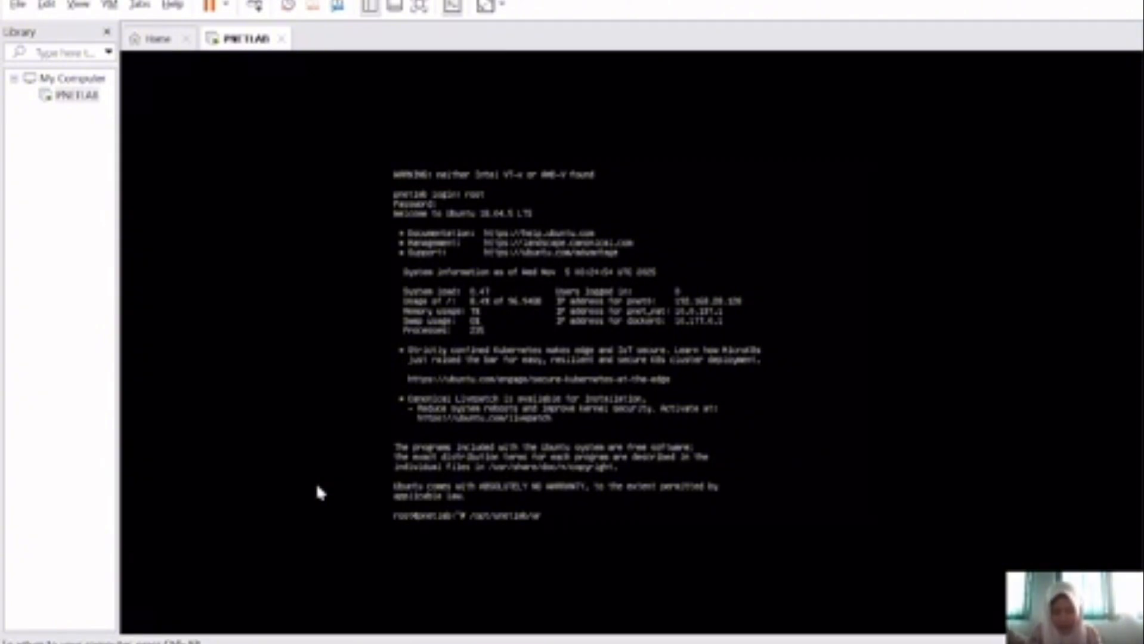
type("wrappers")
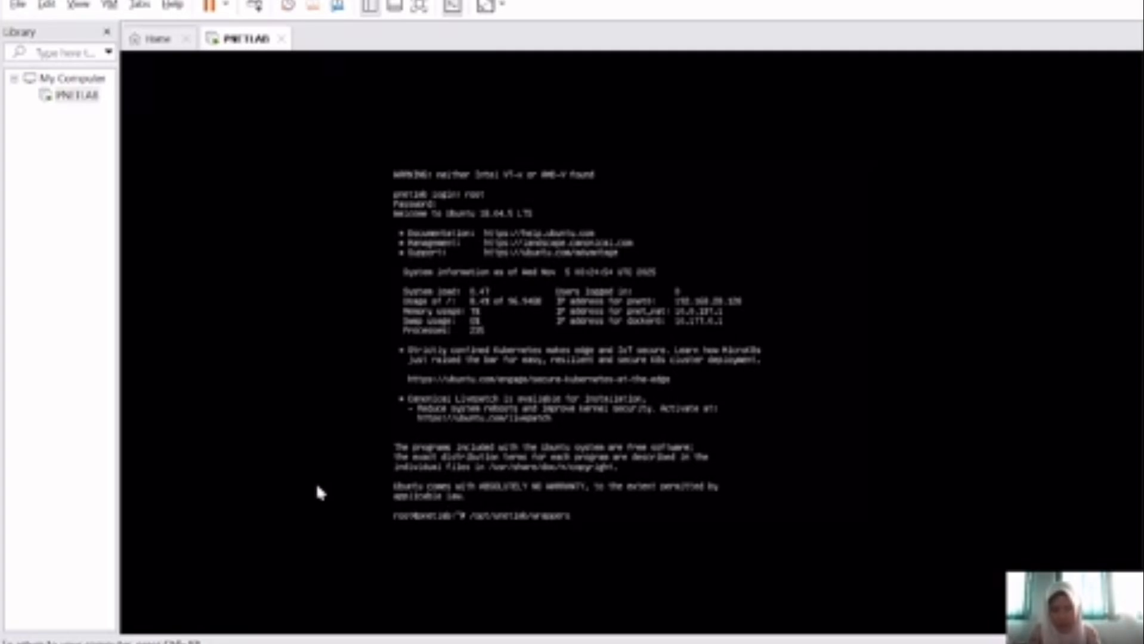
type("/")
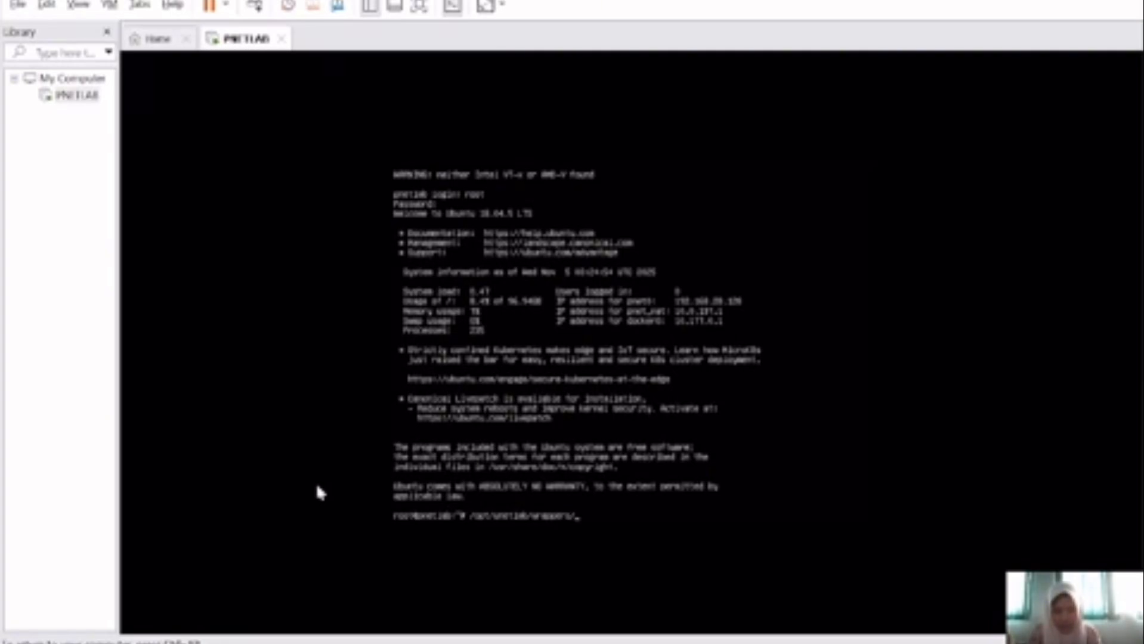
type("unl_wrapper")
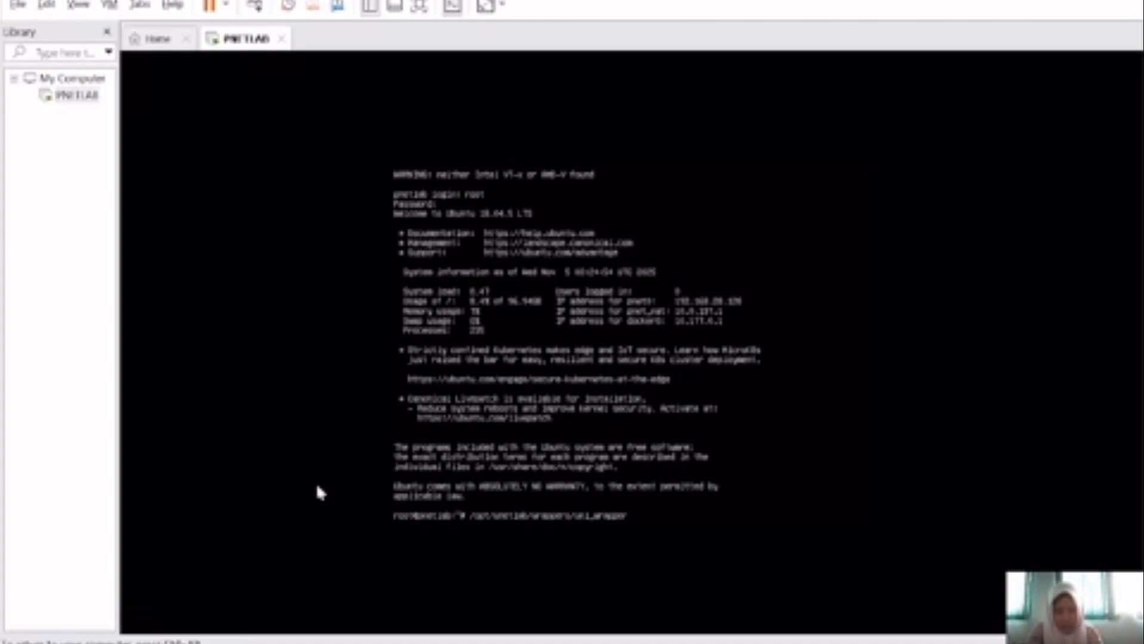
type("-a fix")
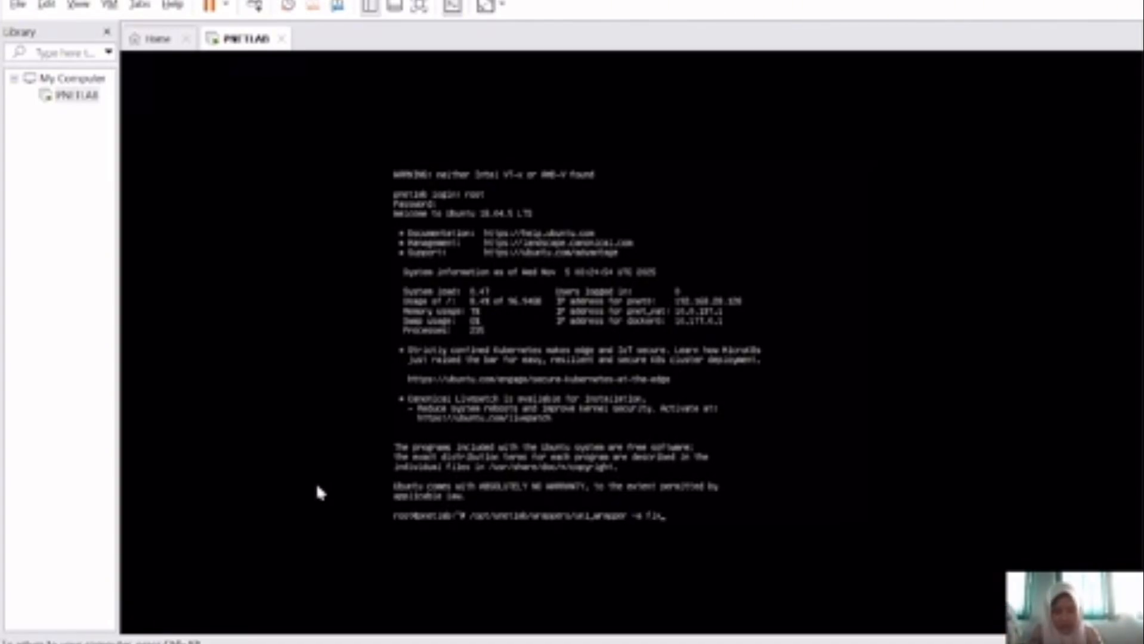
type("permiss")
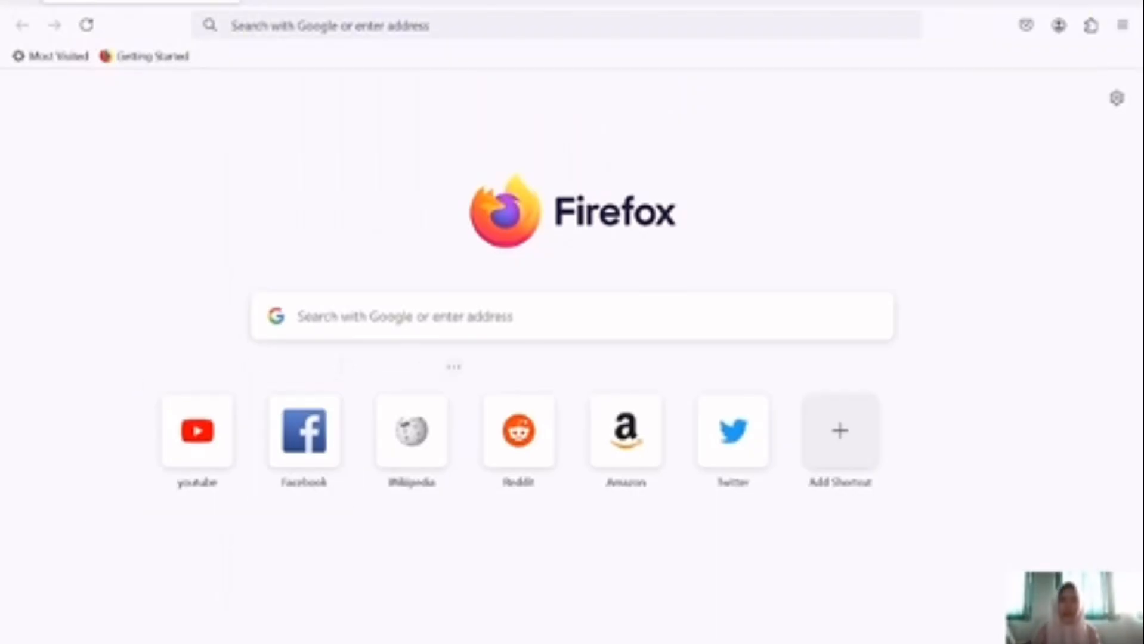
Step: Load the PNETLab web page at 192.168.28.128 in Firefox
left_click(331, 26)
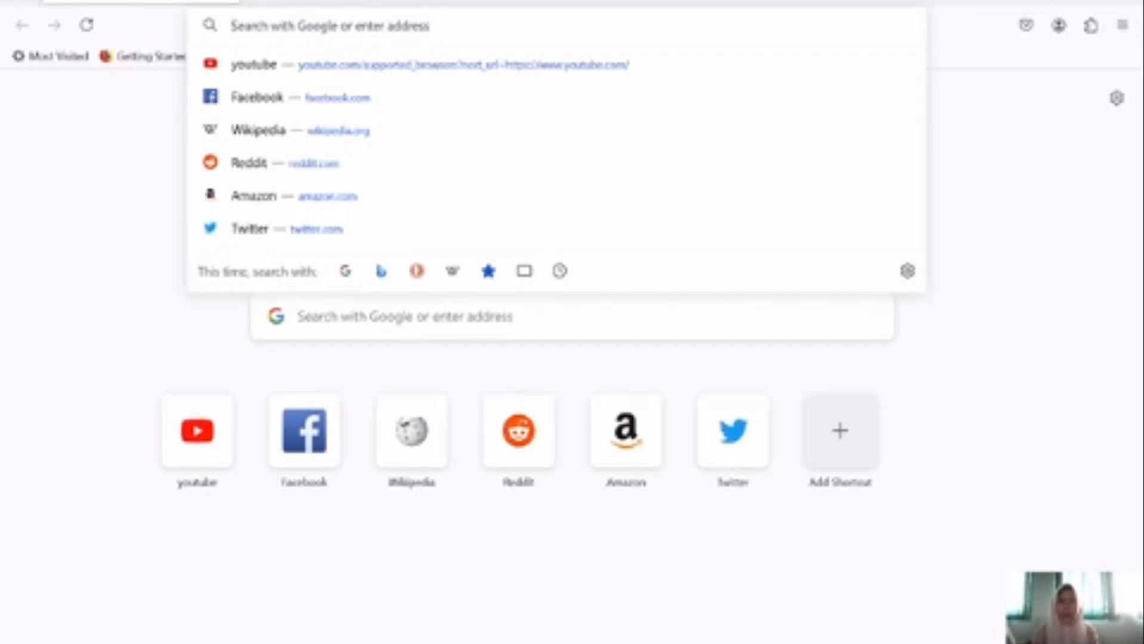
type("16")
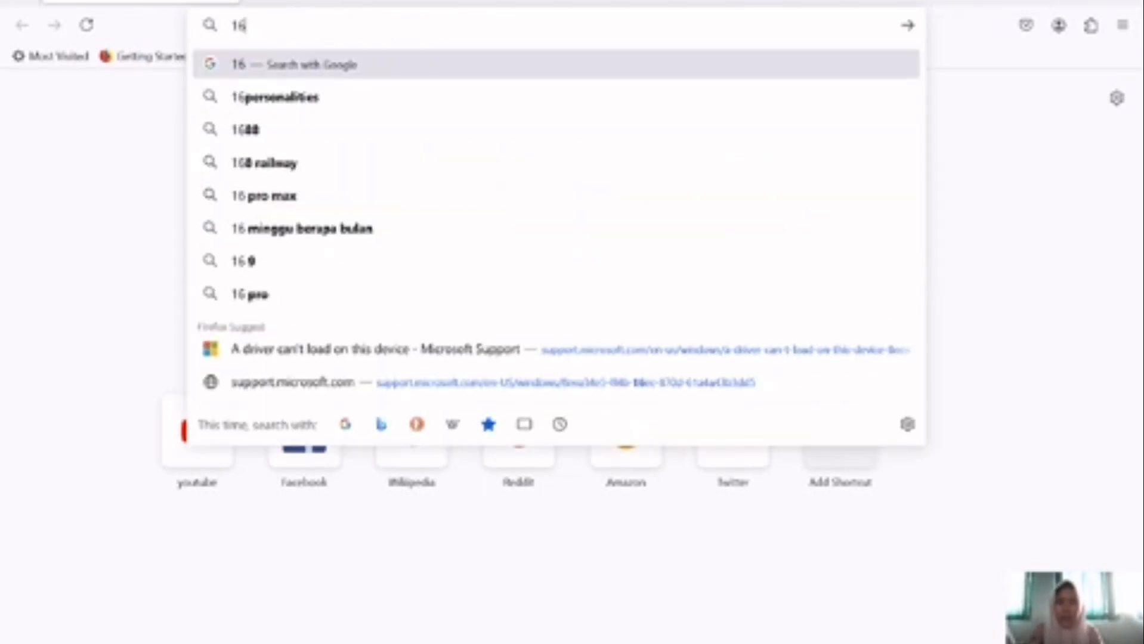
key("BackSpace")
type("92.16")
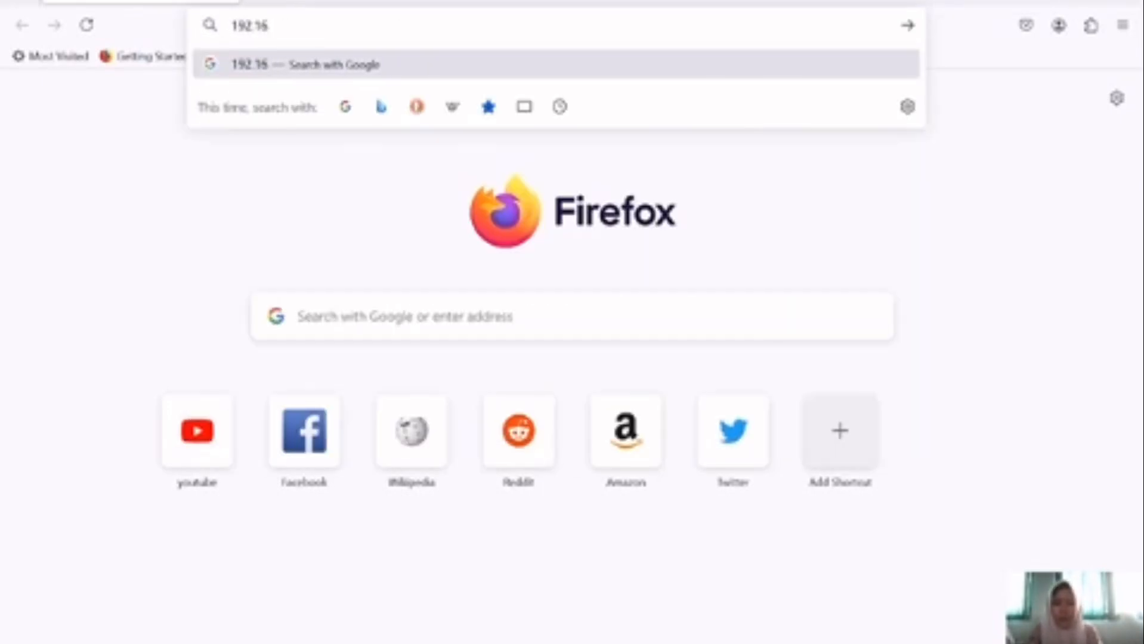
type("8.28")
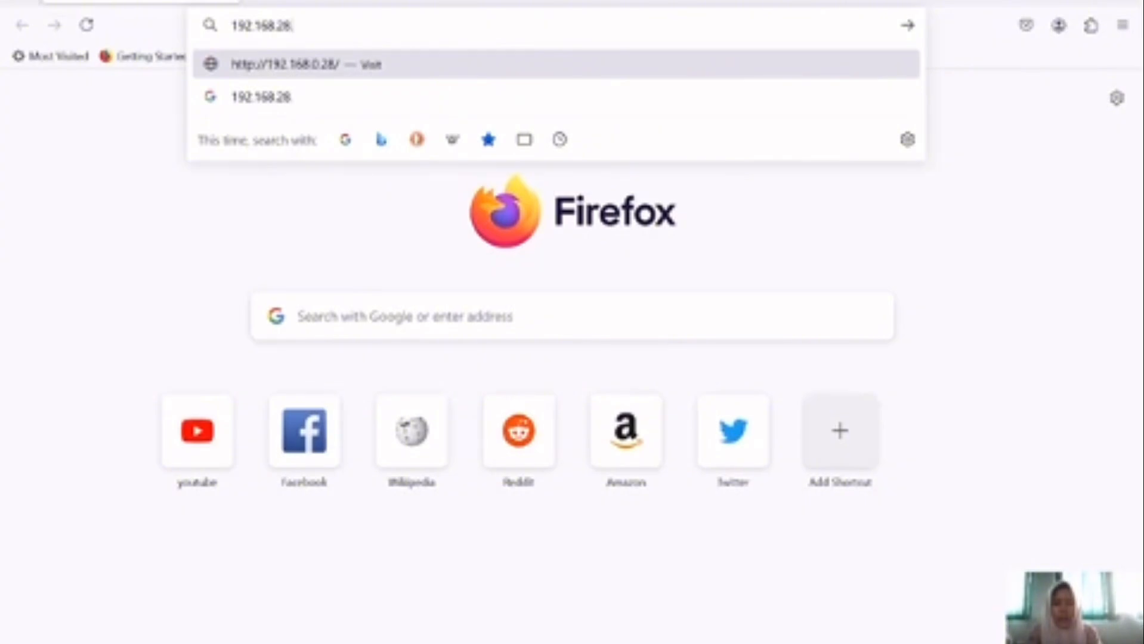
type(".128")
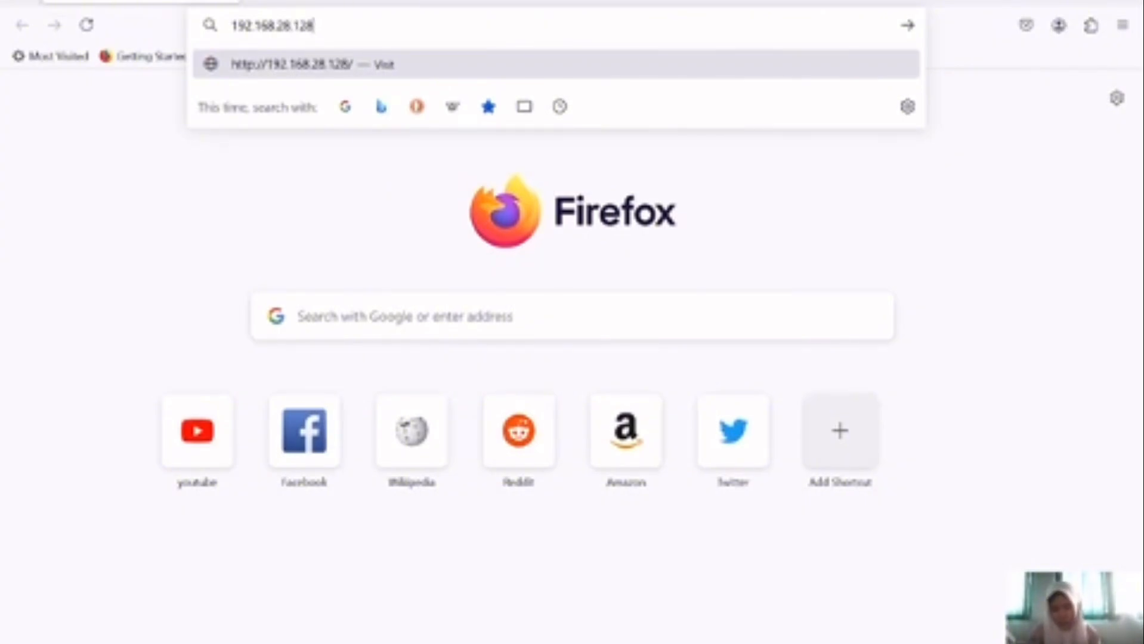
key("Return")
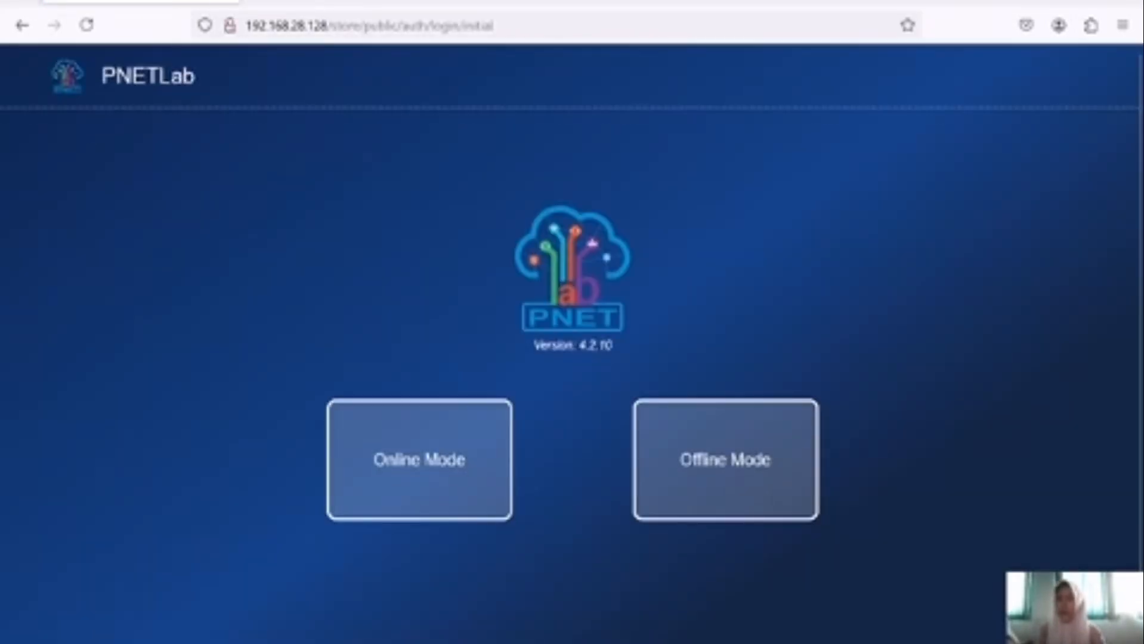
Step: Choose Online Mode and log in to PNETLab with the account e-mail and password
left_click(459, 448)
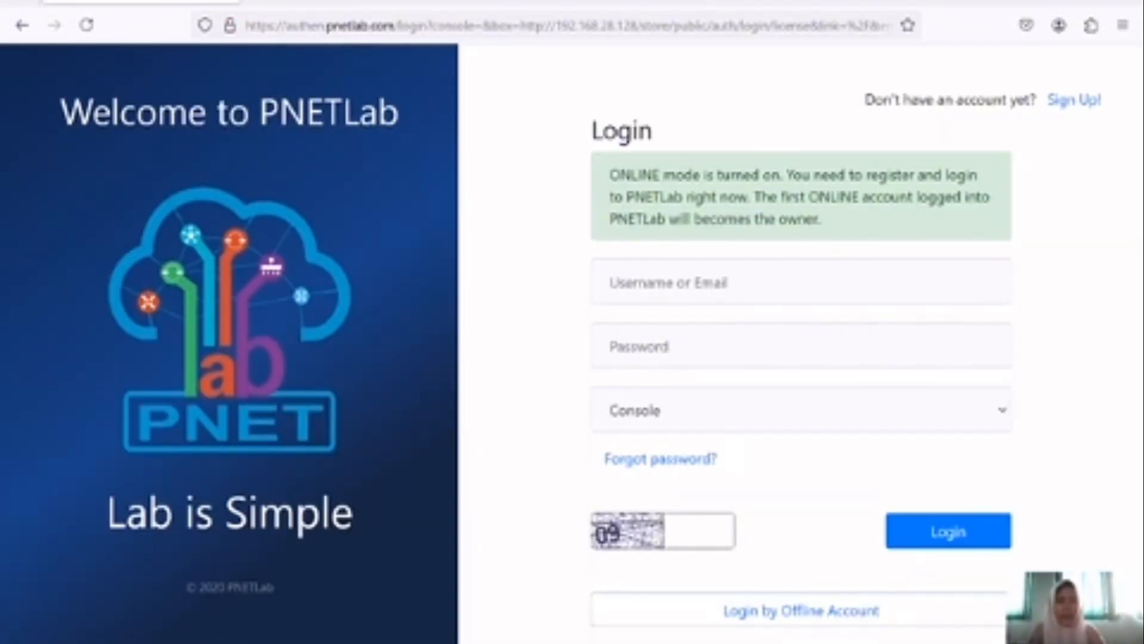
left_click(715, 286)
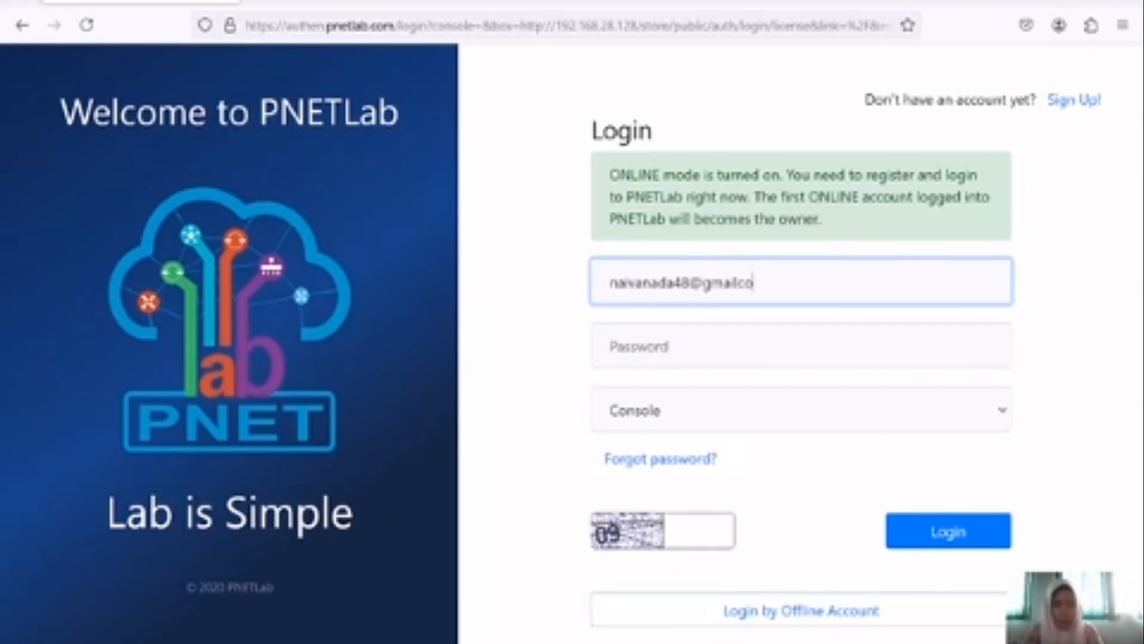
key("Tab")
type("********")
key("Return")
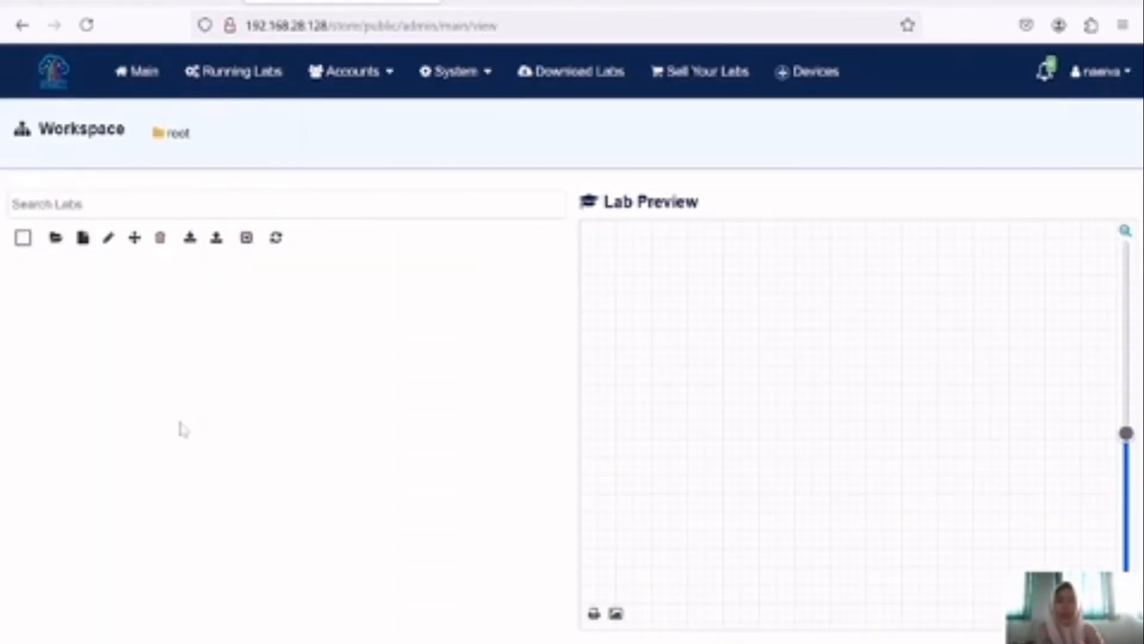
Step: Create a new lab named 'belajar mikrotik dasar' and save it
left_click(84, 246)
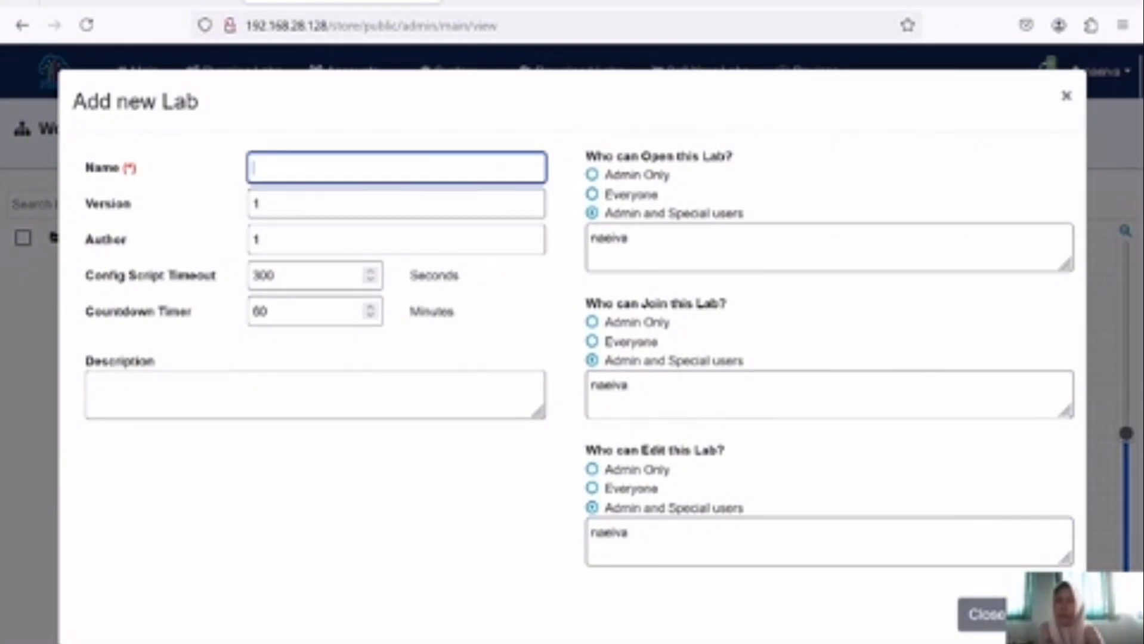
type("belajar mikrot")
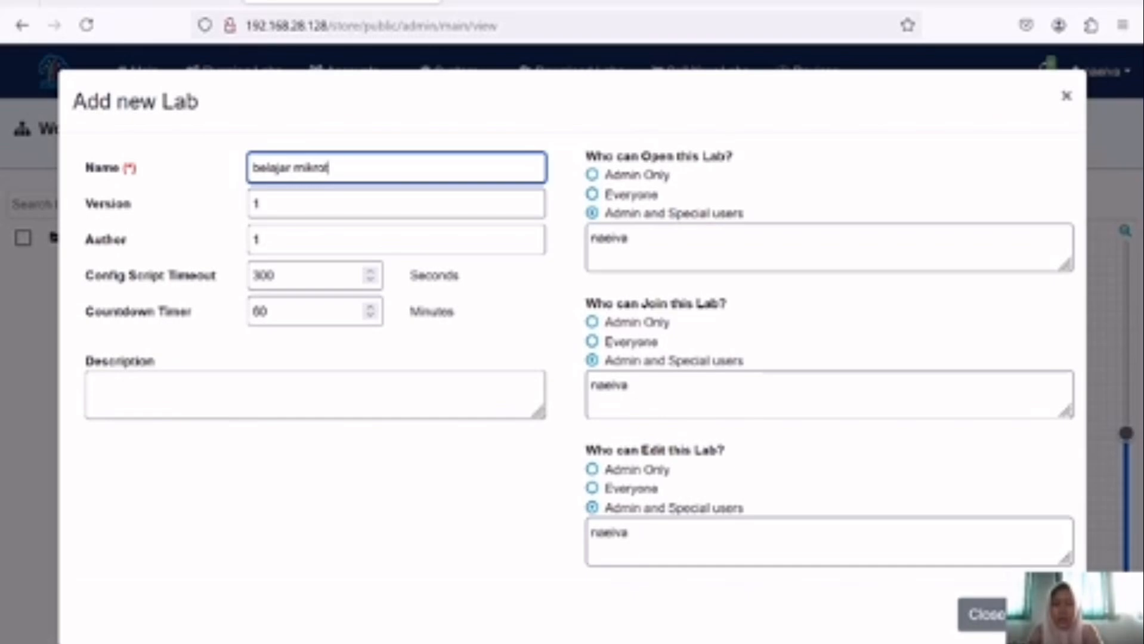
type("ik dasar")
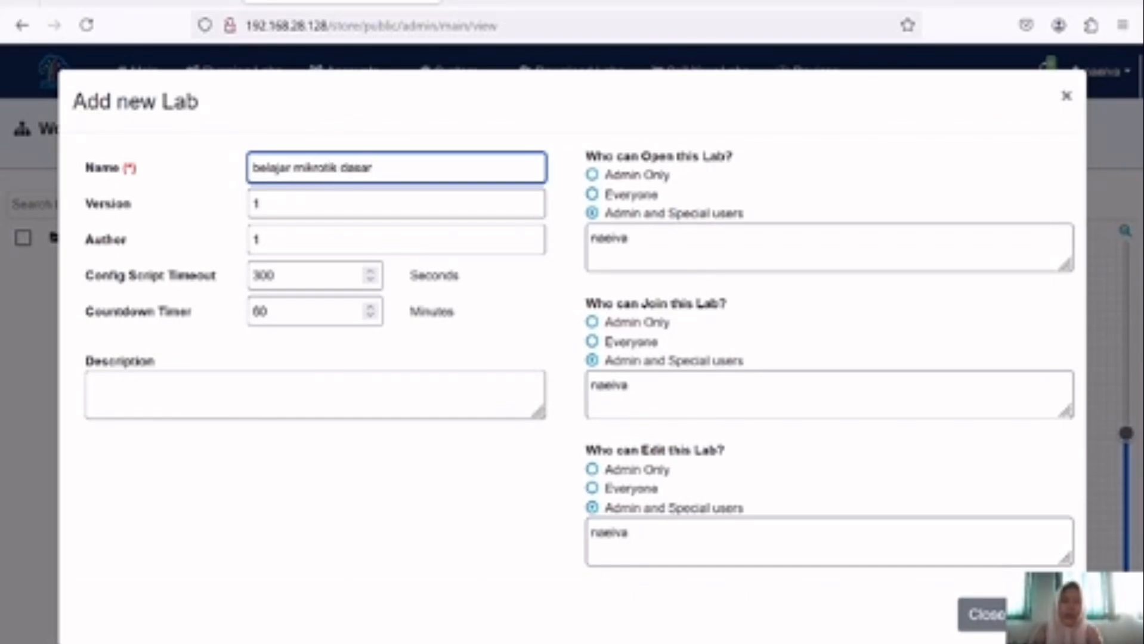
left_click(1045, 614)
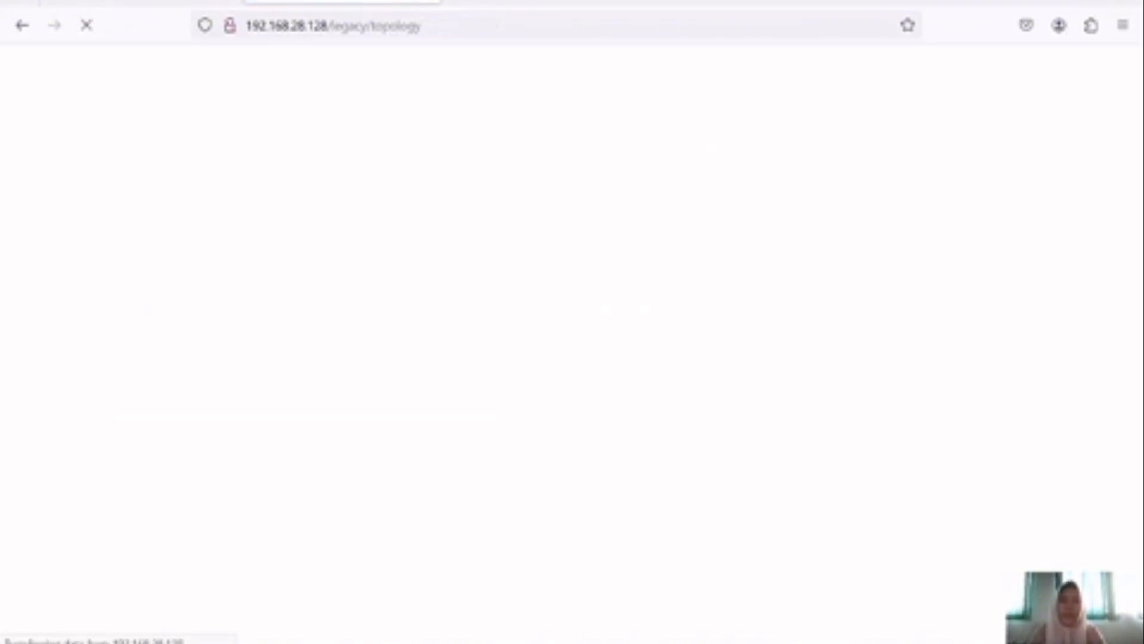
Step: Add a MikroTik RouterOS node to the canvas with its Qemu Options field emptied
right_click(846, 434)
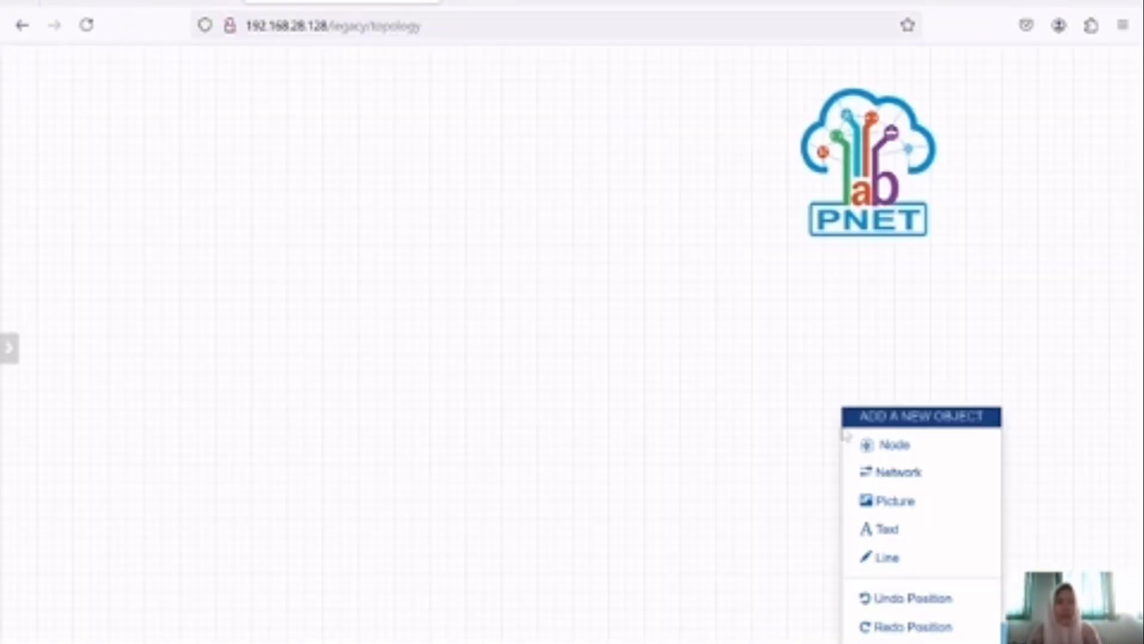
left_click(922, 446)
left_click(370, 303)
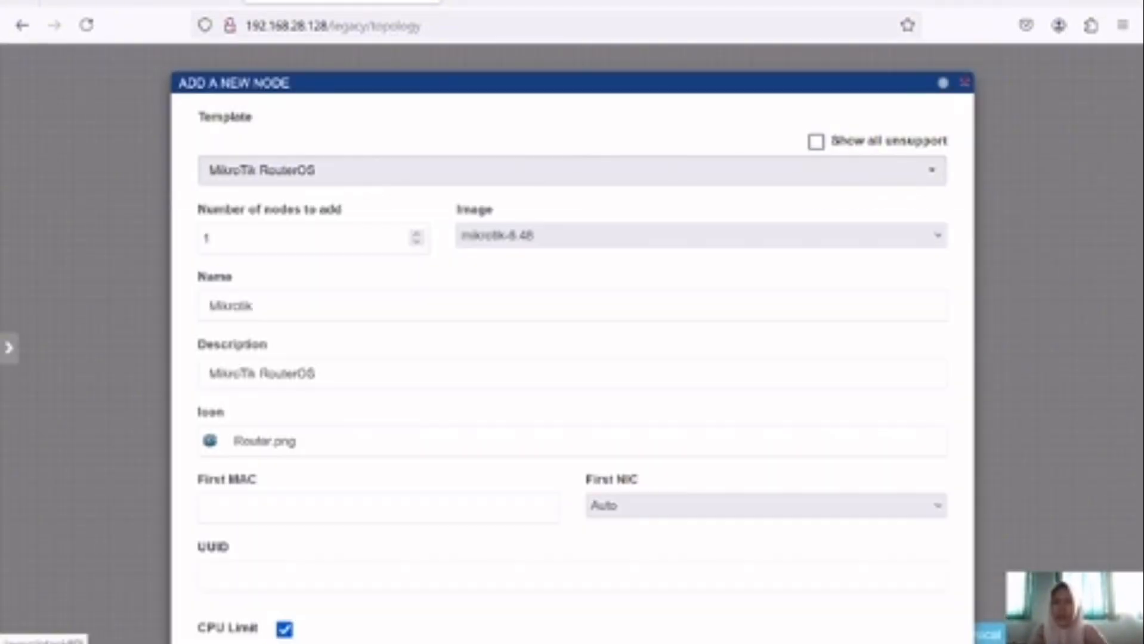
scroll(571, 358, "down", 12)
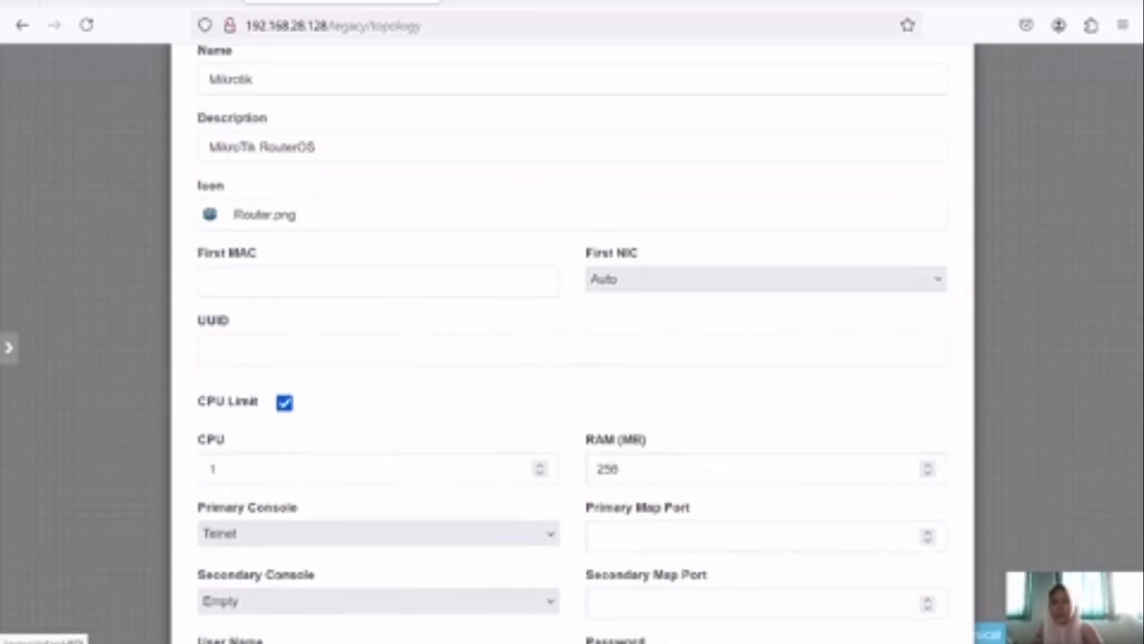
scroll(571, 311, "down", 1)
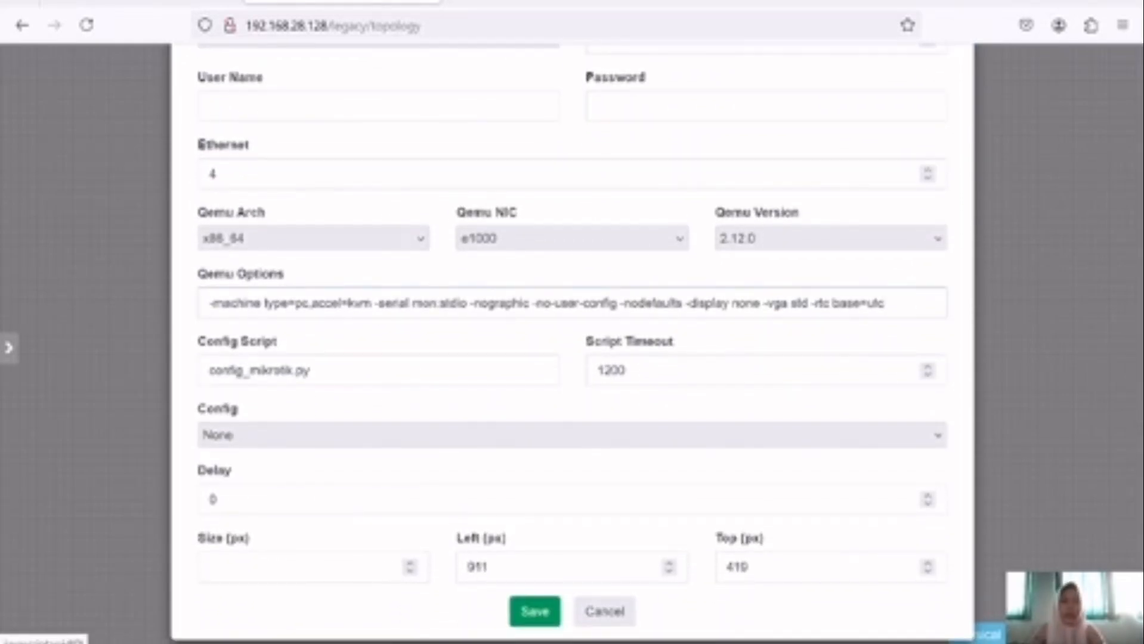
key("BackSpace")
key("BackSpace")
key("BackSpace")
key("BackSpace")
key("BackSpace")
key("BackSpace")
key("BackSpace")
key("BackSpace")
key("BackSpace")
key("BackSpace")
key("BackSpace")
key("BackSpace")
key("BackSpace")
key("BackSpace")
key("BackSpace")
key("BackSpace")
key("BackSpace")
key("BackSpace")
key("BackSpace")
key("BackSpace")
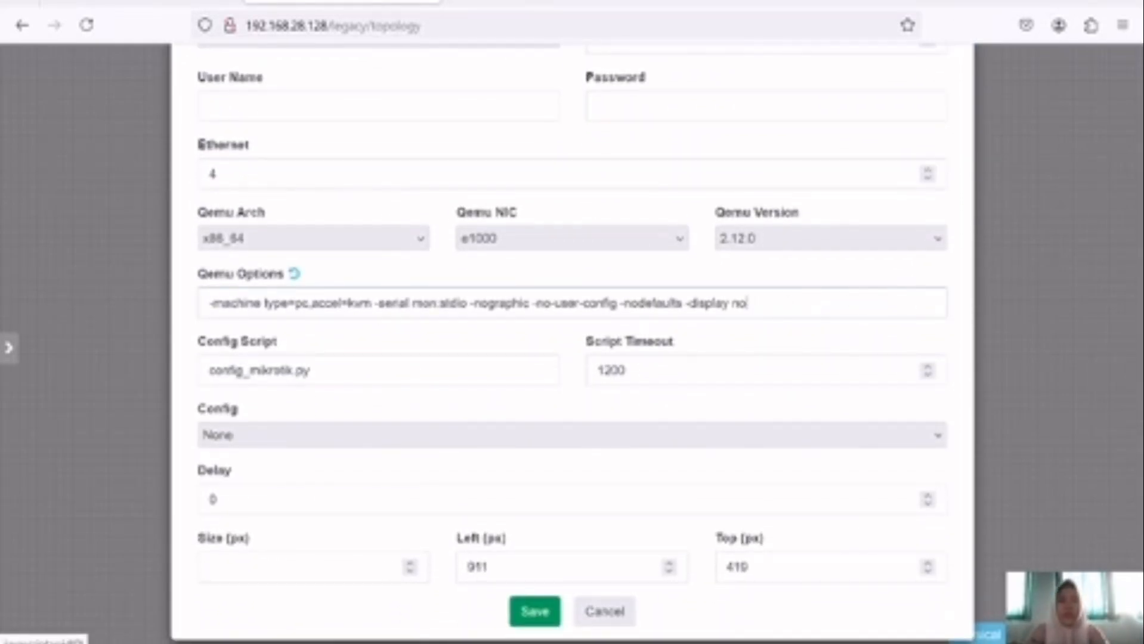
key("BackSpace")
key("BackSpace")
key("BackSpace")
key("BackSpace")
key("BackSpace")
key("BackSpace")
key("BackSpace")
key("BackSpace")
key("BackSpace")
key("BackSpace")
key("BackSpace")
key("BackSpace")
key("BackSpace")
key("BackSpace")
key("BackSpace")
key("BackSpace")
key("BackSpace")
key("BackSpace")
key("BackSpace")
key("BackSpace")
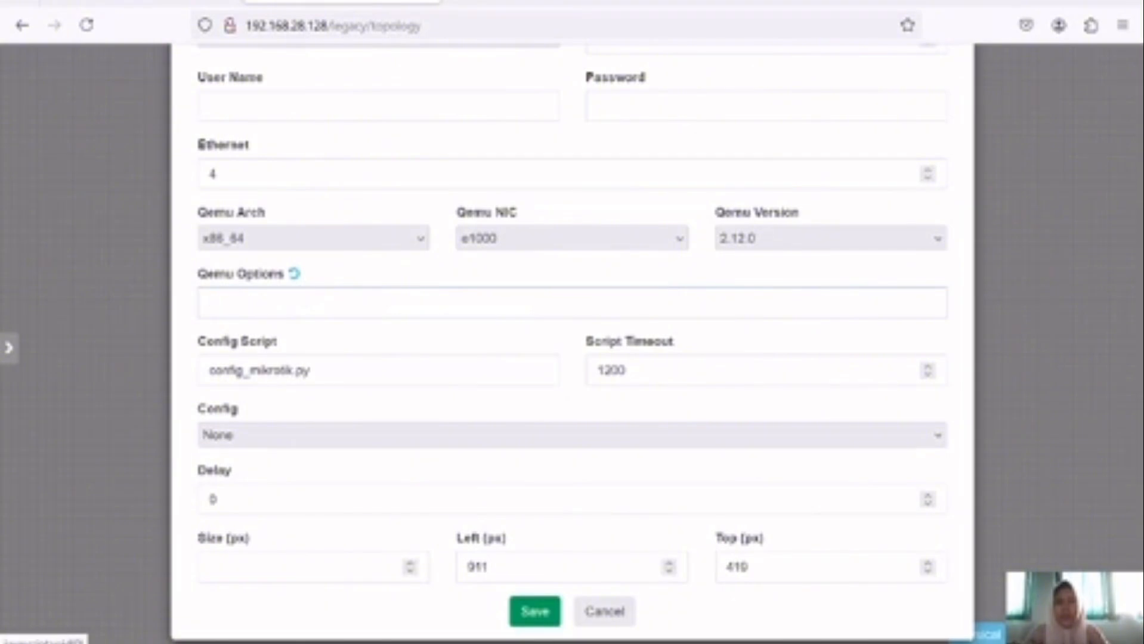
left_click(535, 612)
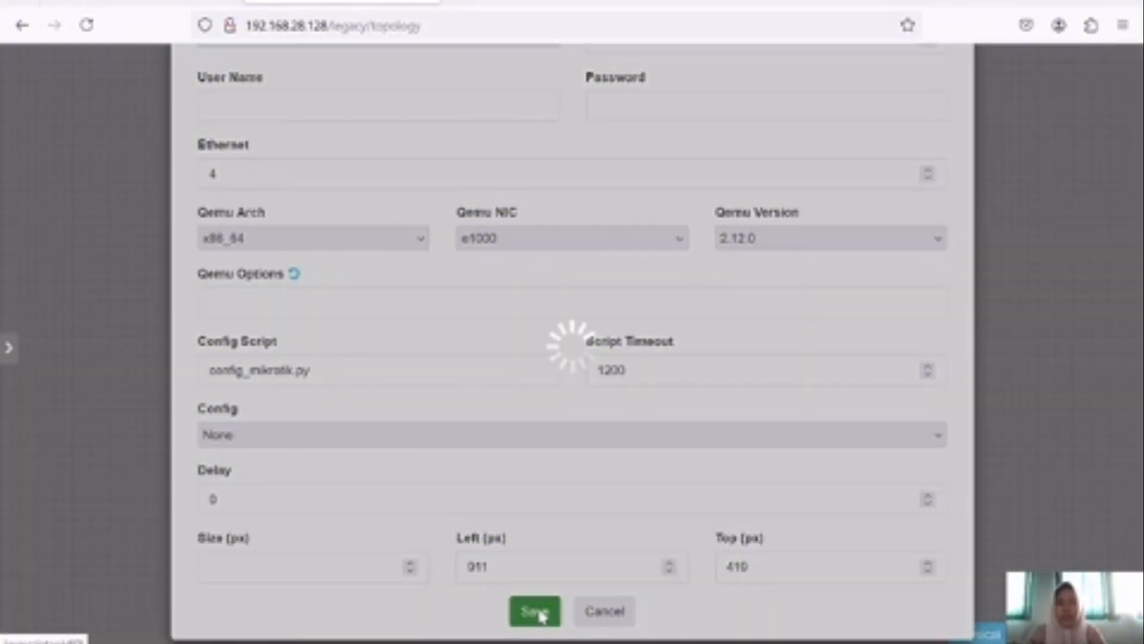
Step: Add an ISP network of type Management(Cloud0) and link Mikrotik's eth1 to it
right_click(706, 452)
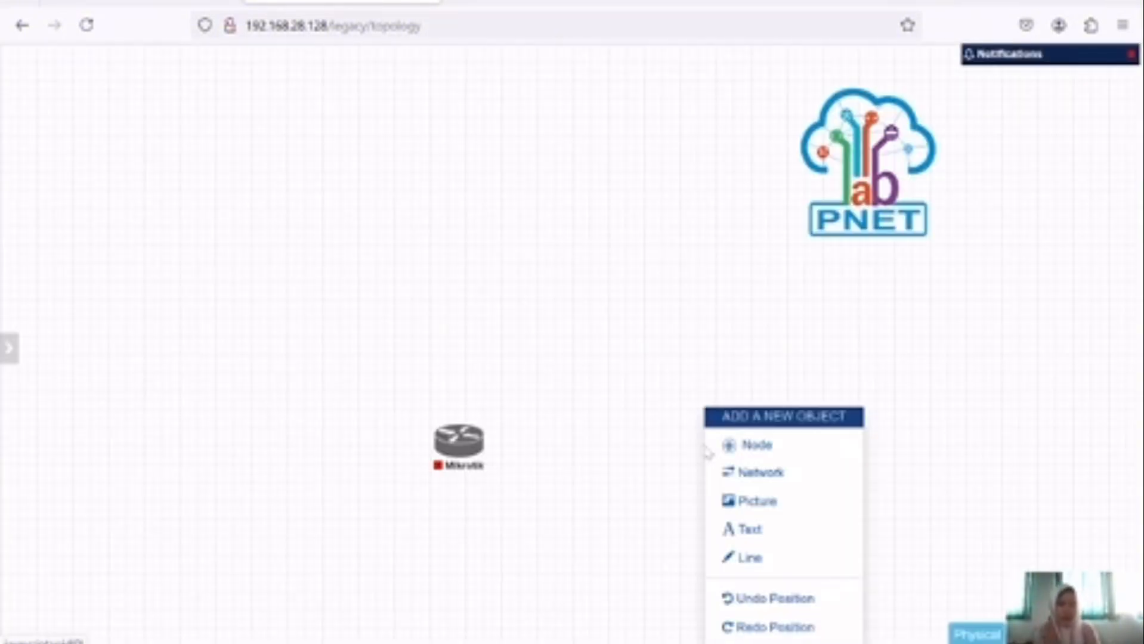
left_click(781, 473)
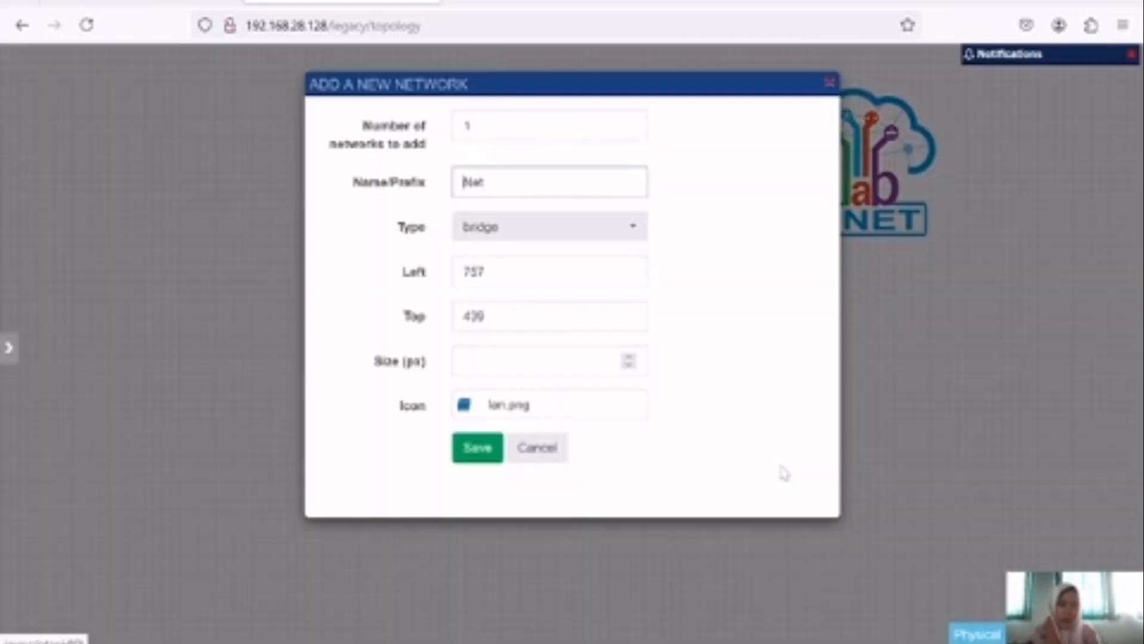
key("BackSpace")
key("BackSpace")
key("BackSpace")
type("ISP")
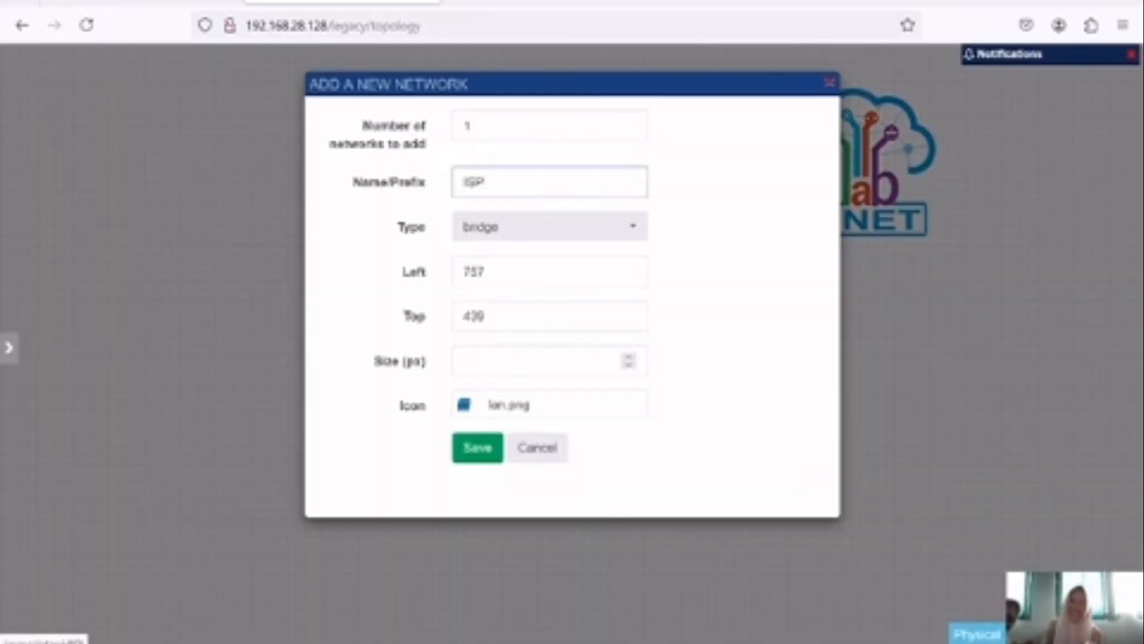
left_click(537, 226)
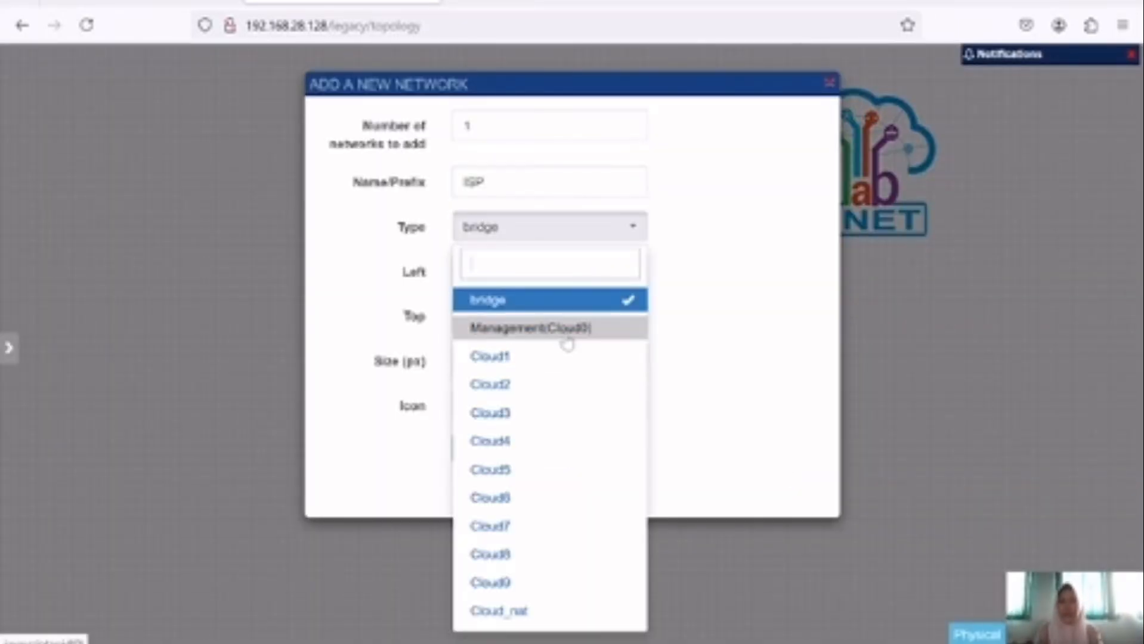
left_click(563, 331)
left_click(481, 448)
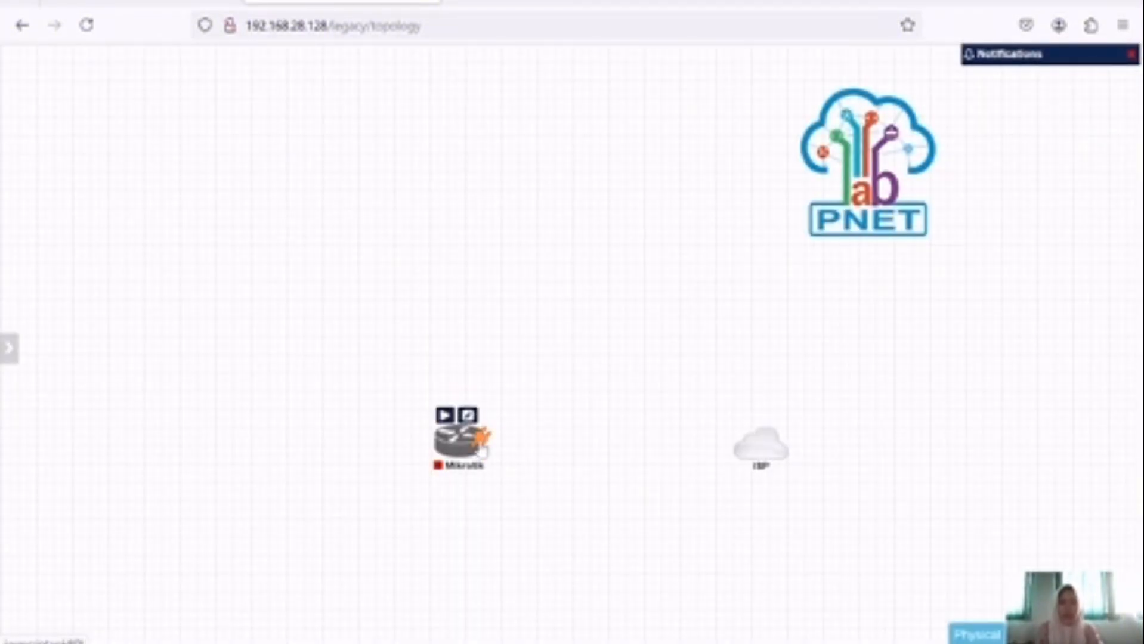
left_click_drag(480, 442, 766, 459)
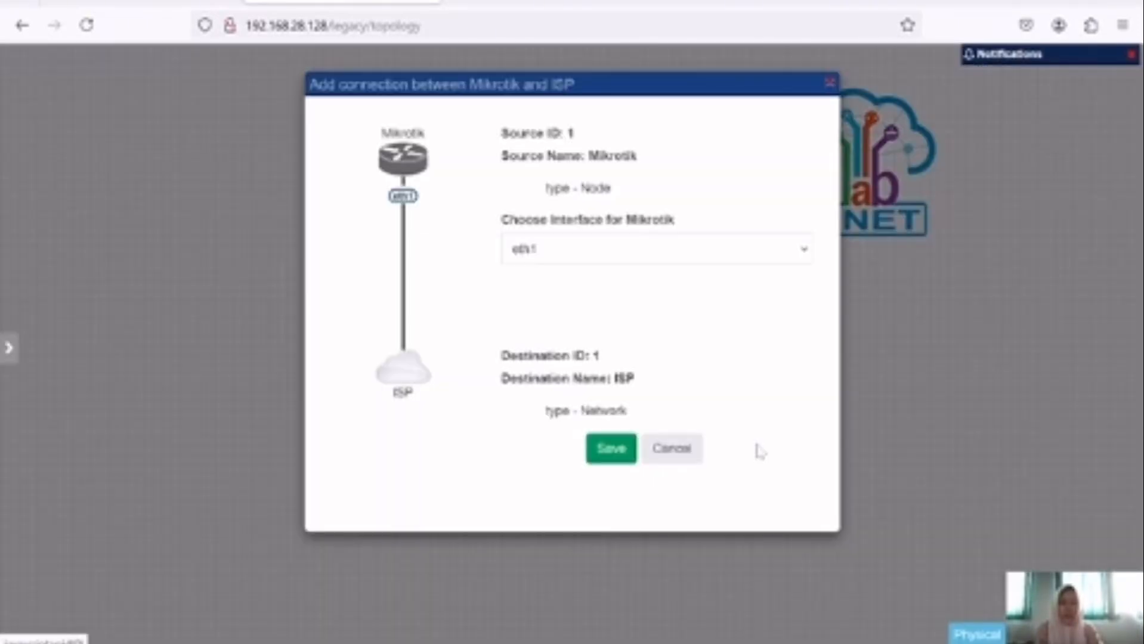
left_click(603, 452)
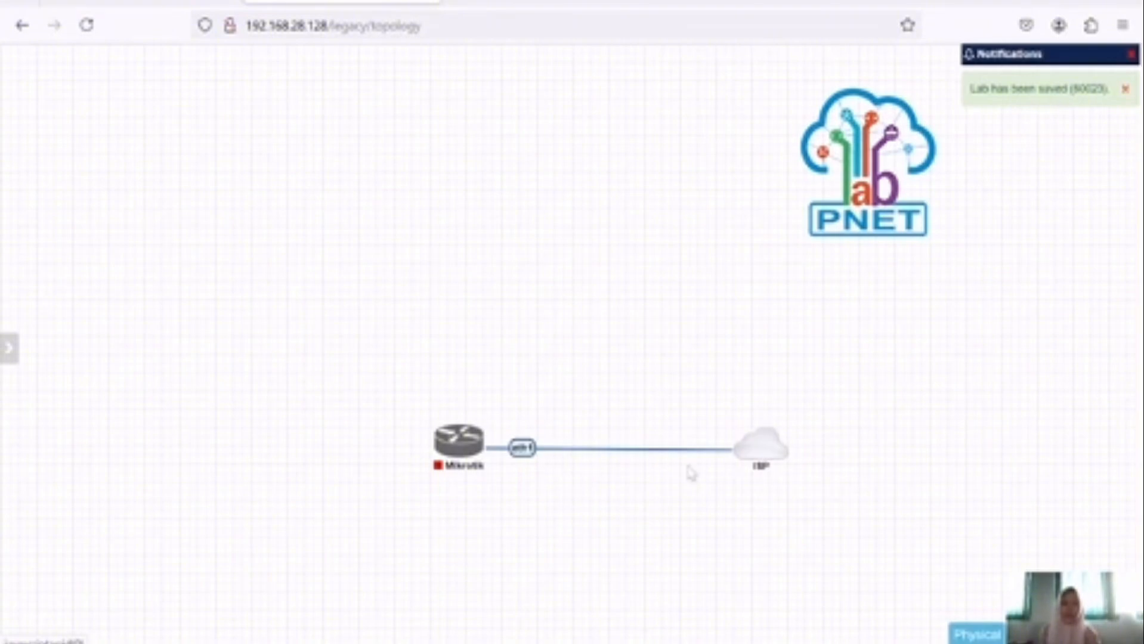
Step: Log in to the Mikrotik console as admin with an empty password, accepting the license
left_click(459, 440)
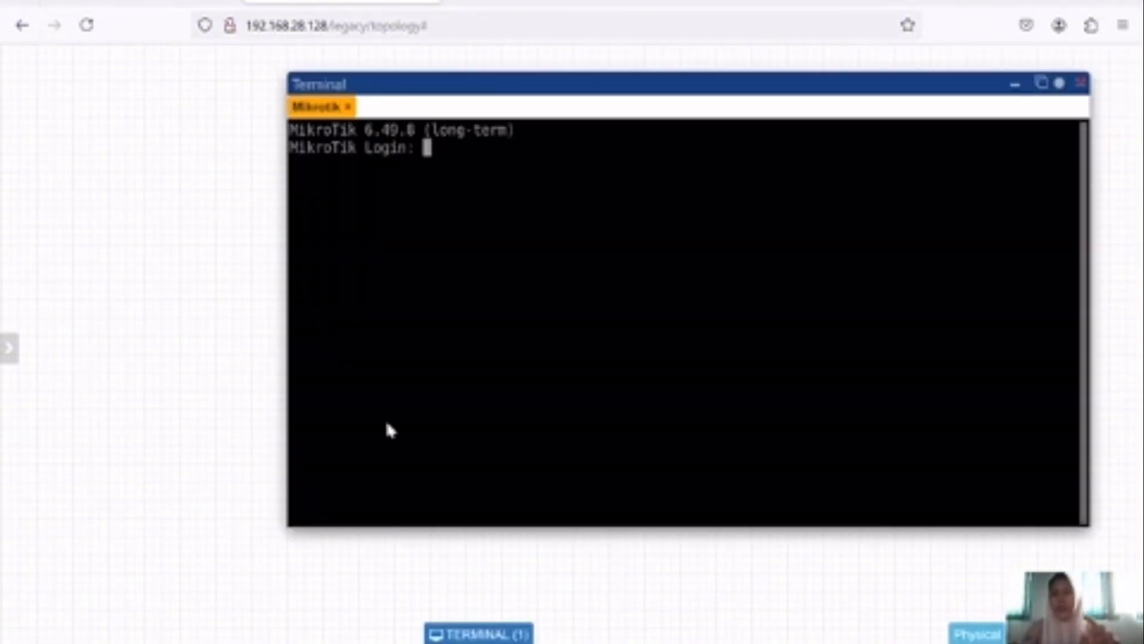
type("ad")
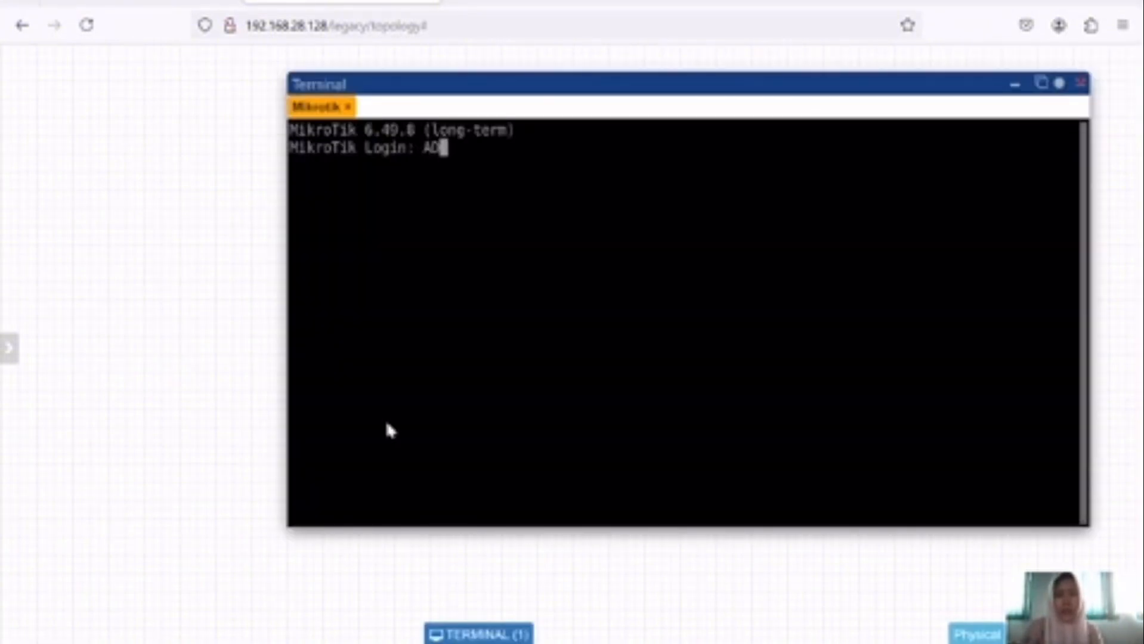
key("BackSpace")
key("BackSpace")
type("admin")
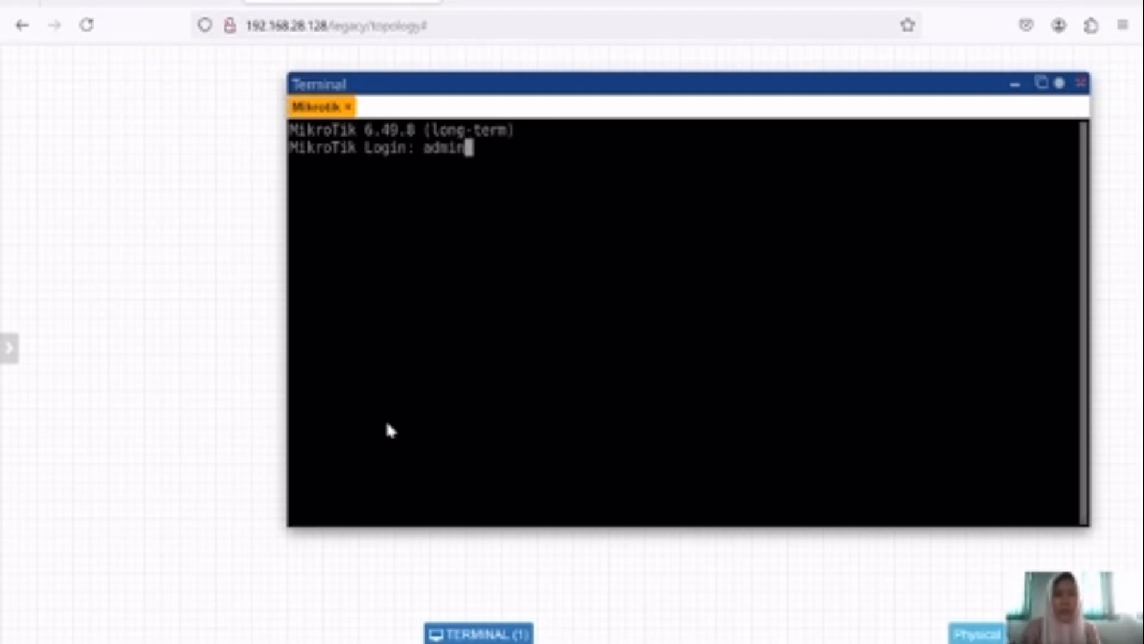
key("Return")
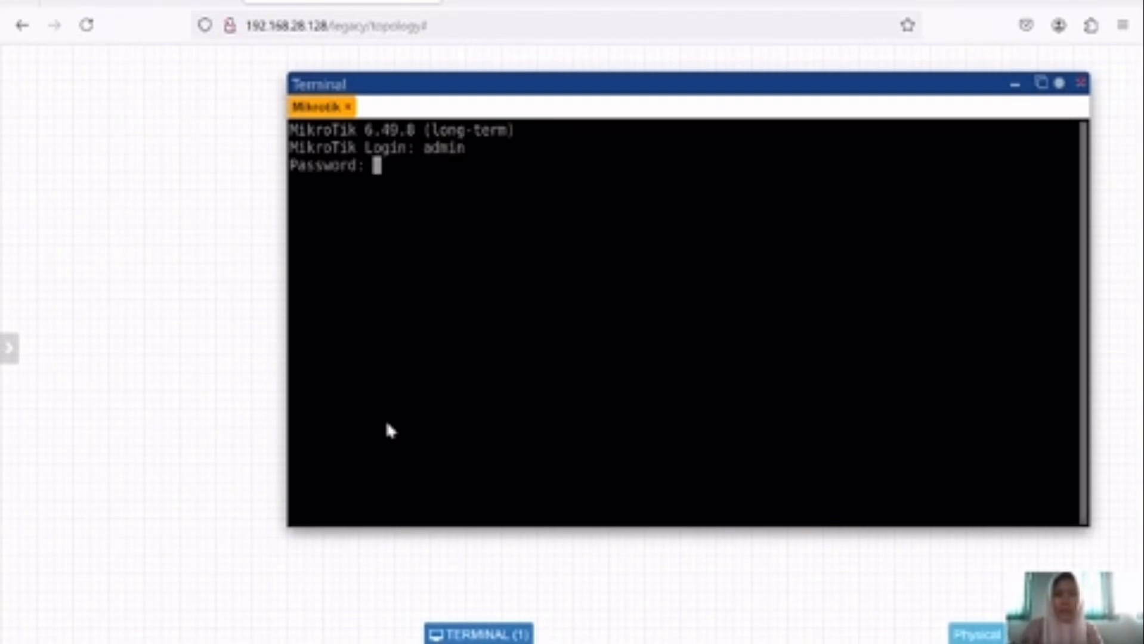
key("Return")
type("y")
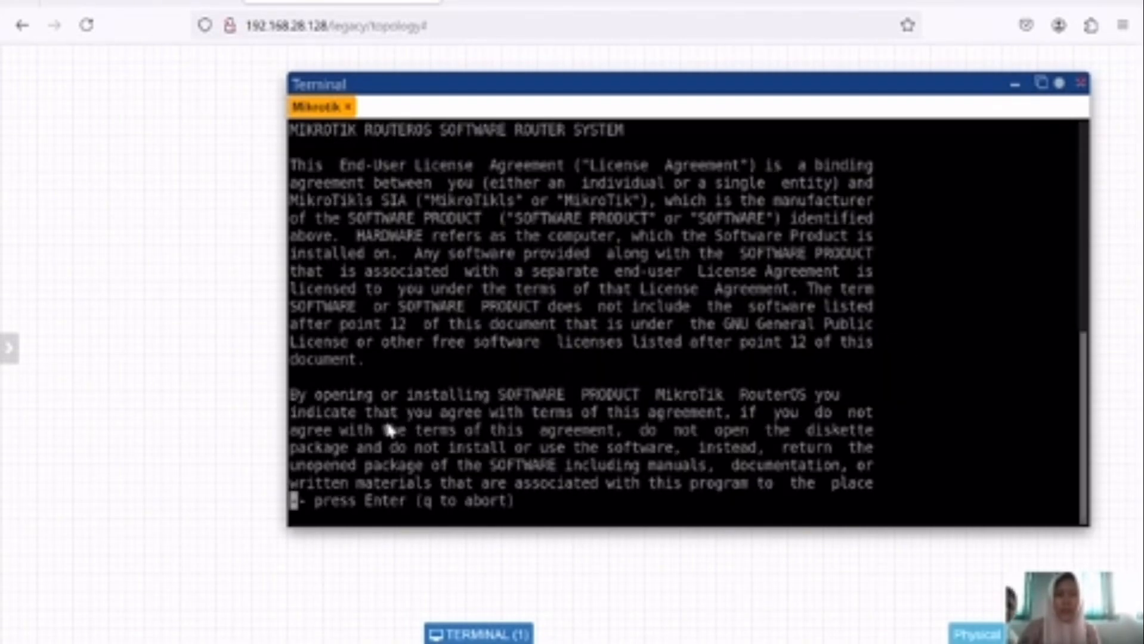
key("Return")
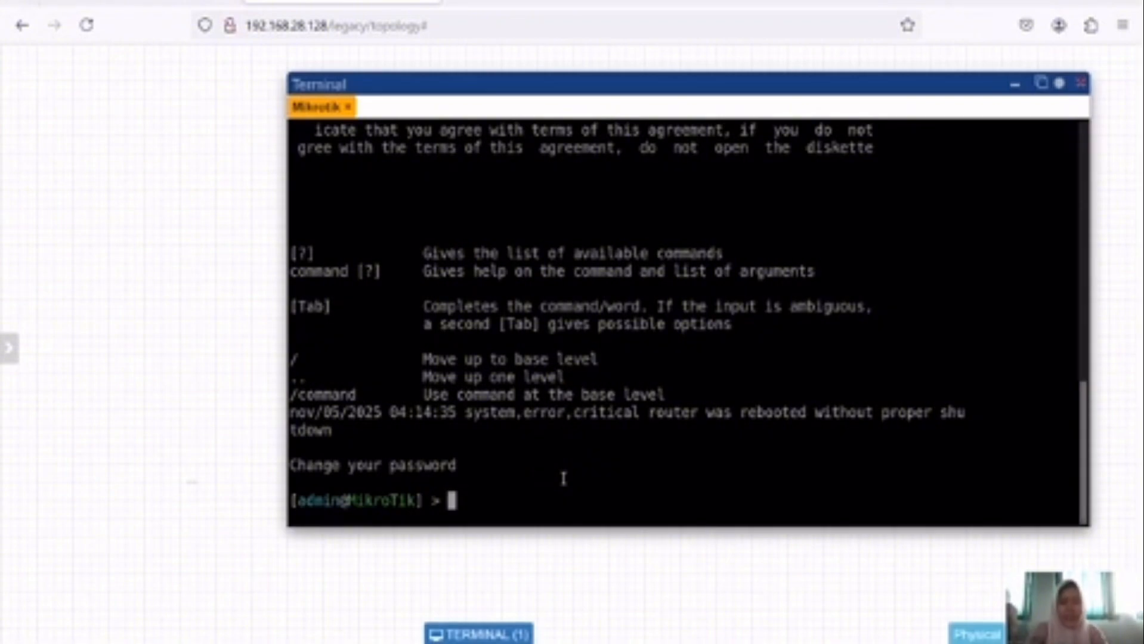
Step: Run /ip address print to list the router's addresses
type("/ip")
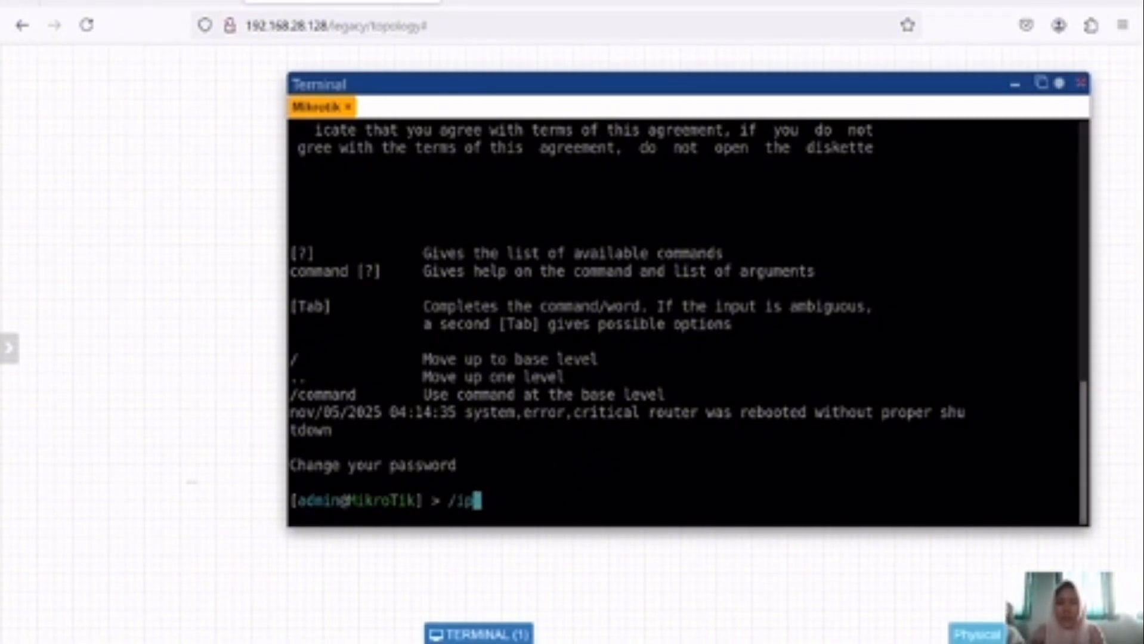
type(" addres")
type("s print")
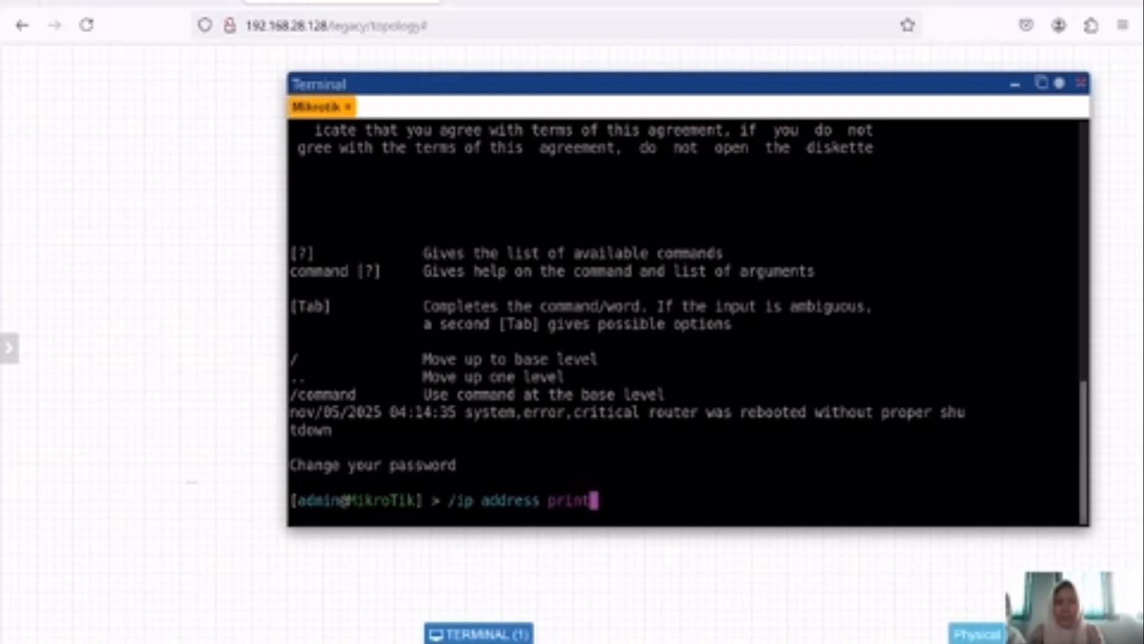
key("Return")
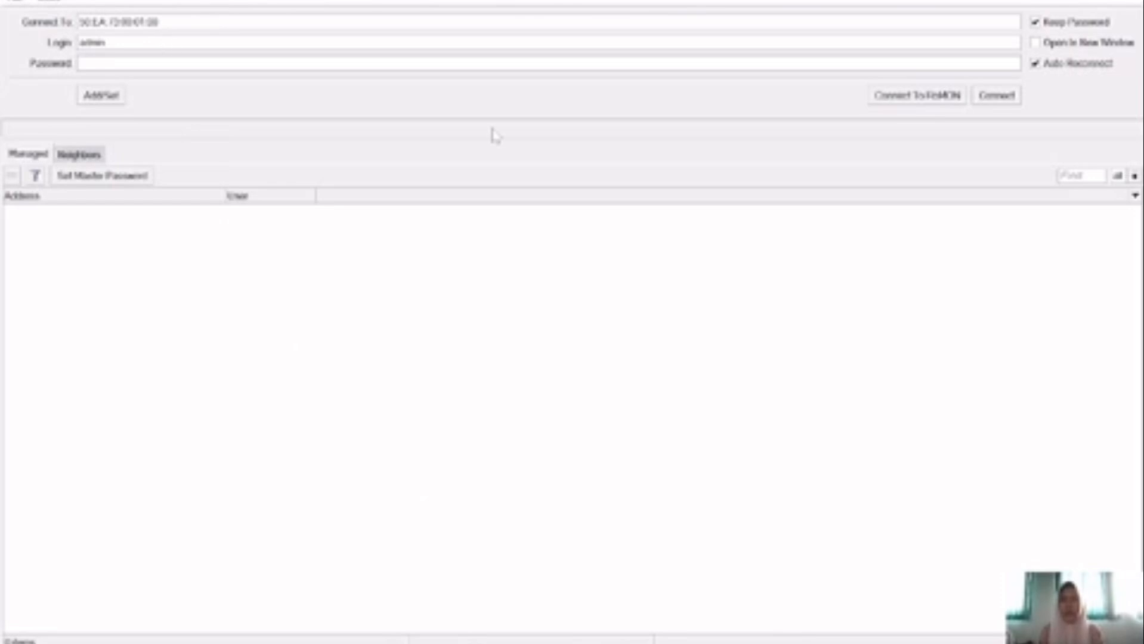
Step: Connect WinBox to the router as admin and check its 192.168.28.130 address
left_click(1013, 100)
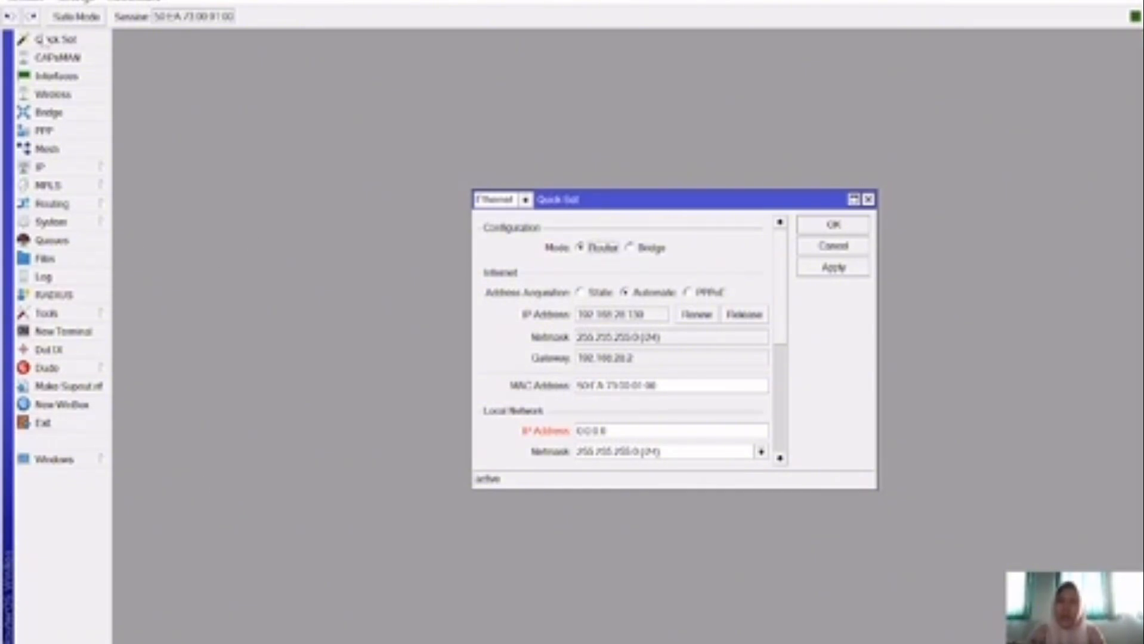
mouse_move(716, 643)
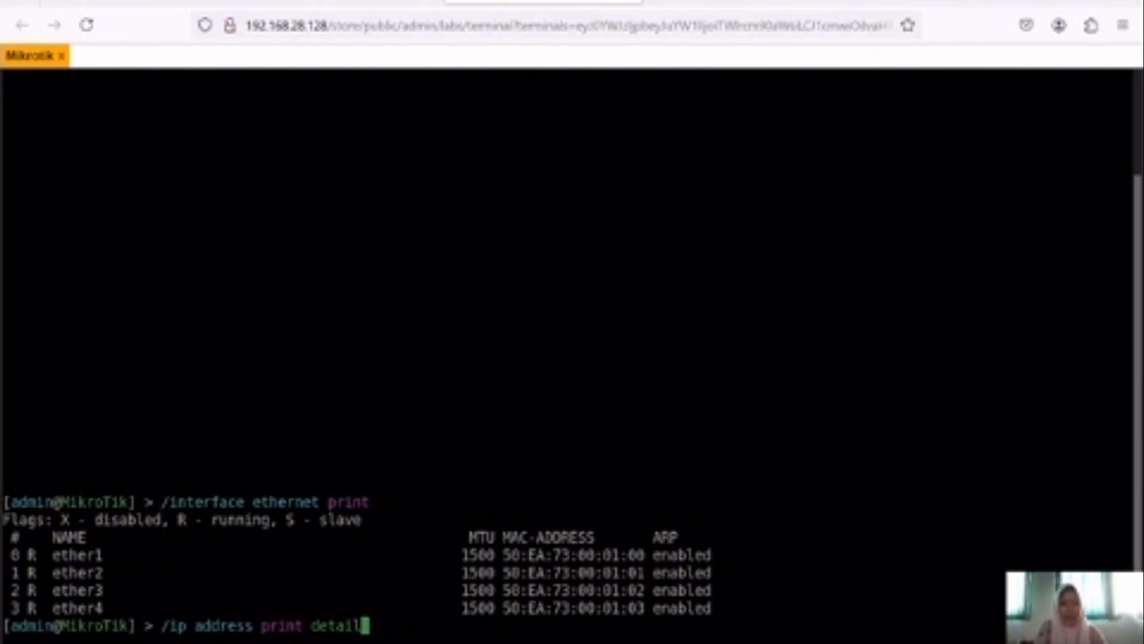
Step: Run /ip address print detail, then list IP services showing telnet 23, ssh 22, winbox 8291
key("Return")
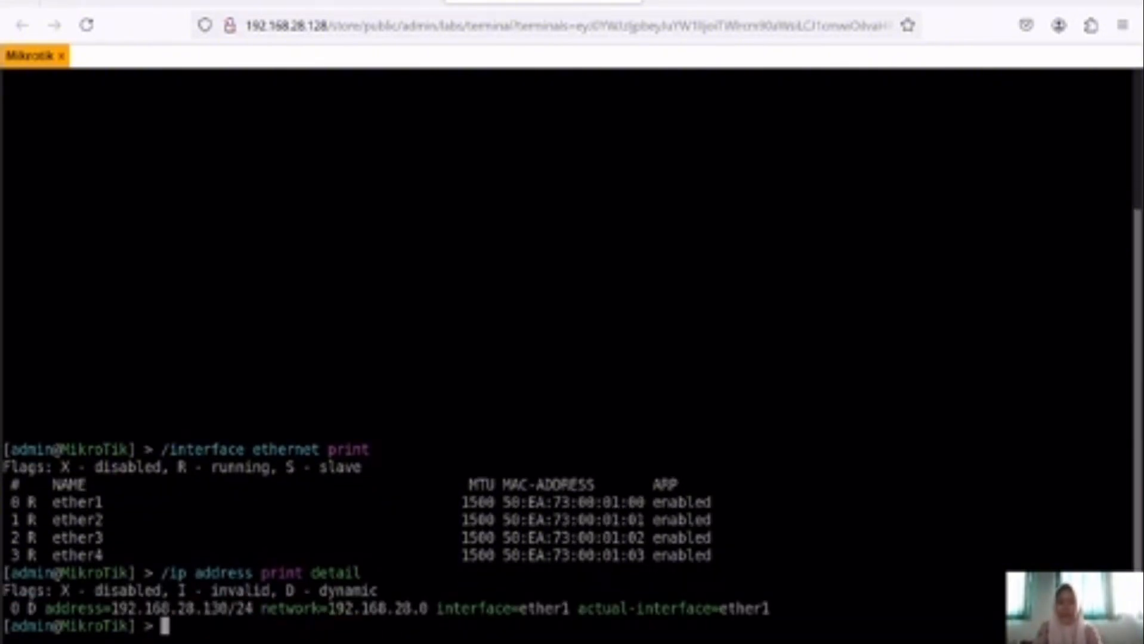
type("ip")
key("Return")
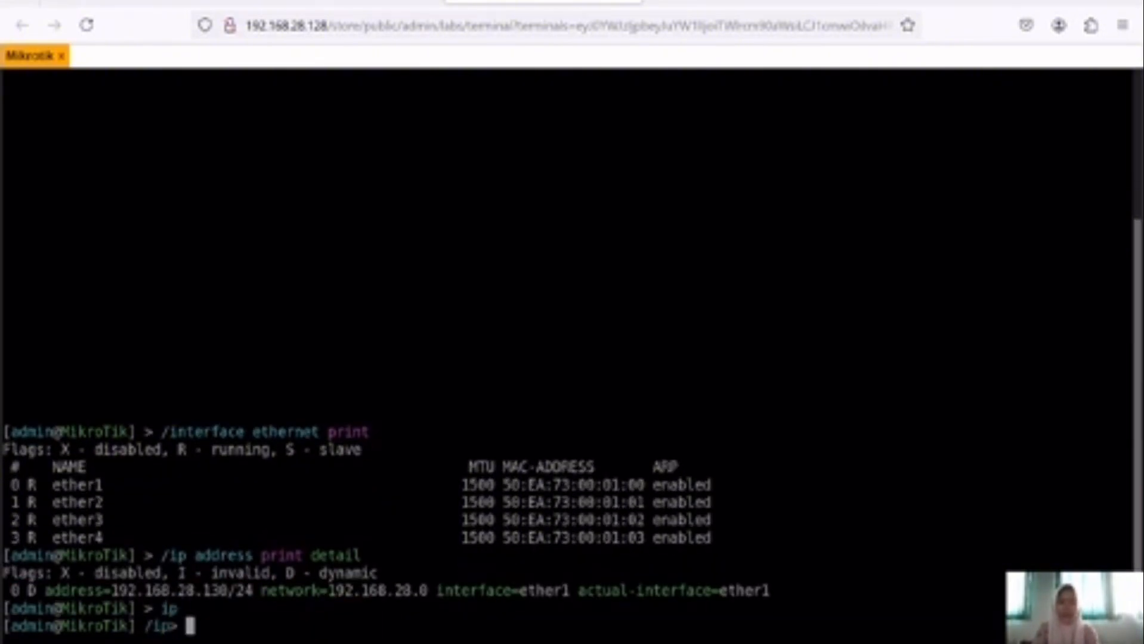
type("s")
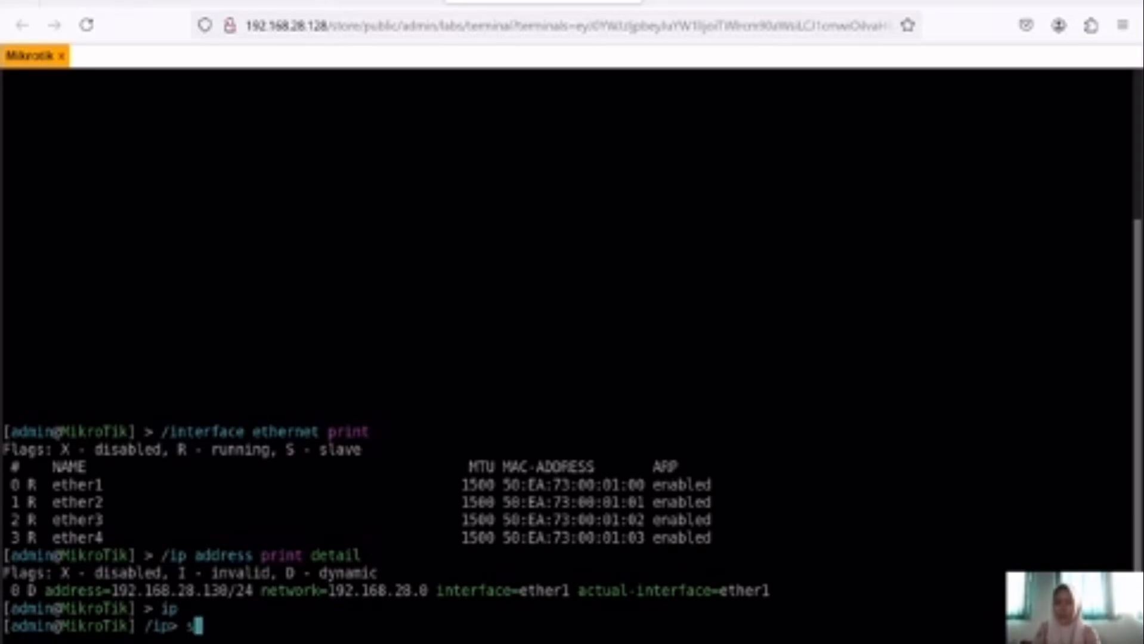
type("ervice")
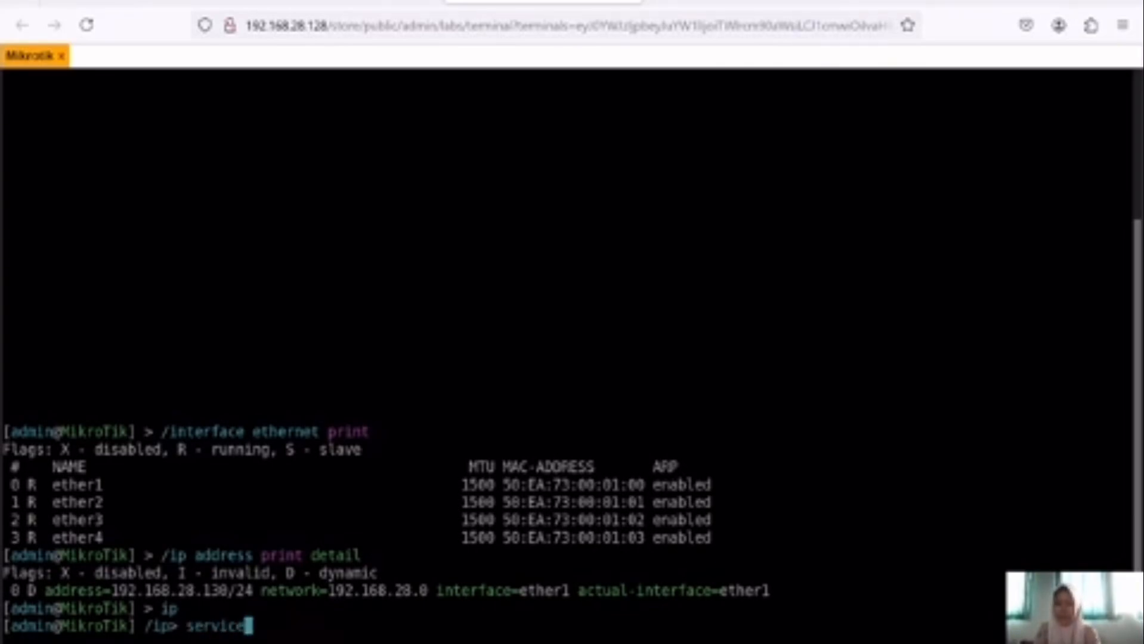
key("Return")
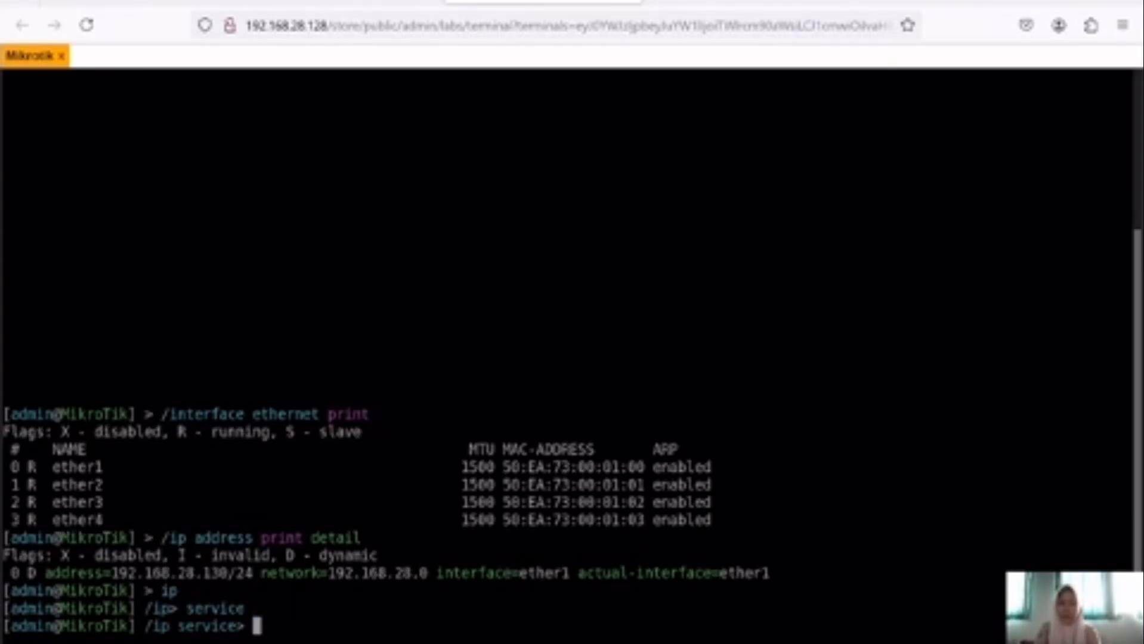
type("print")
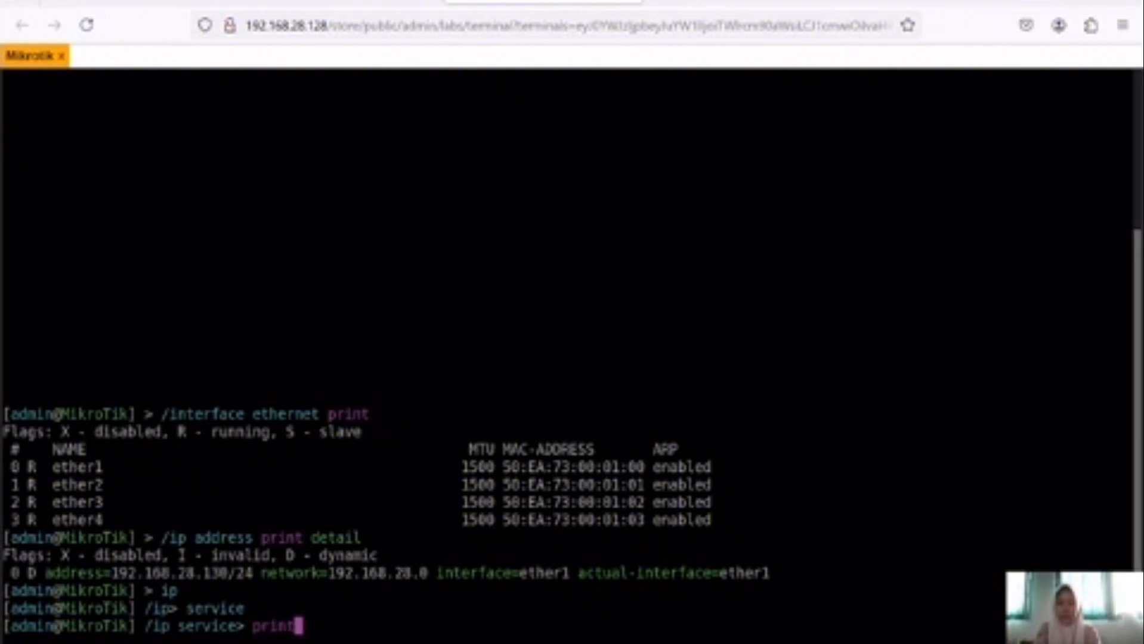
key("Return")
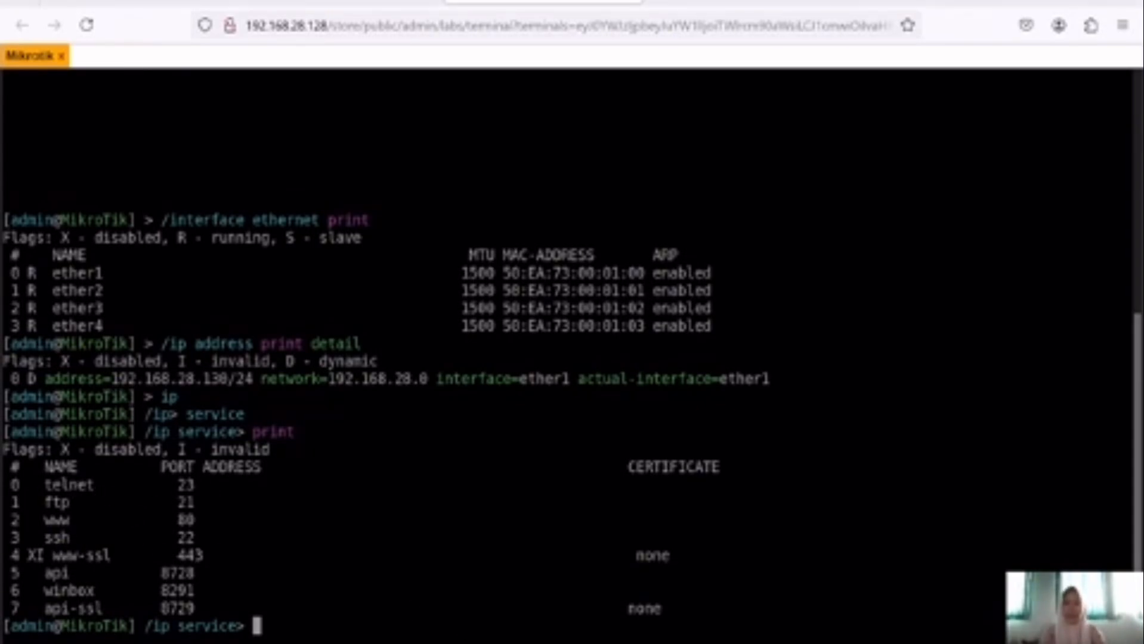
Step: Tick Telnet Client in Control Panel's Windows Features and confirm with OK
left_click(394, 642)
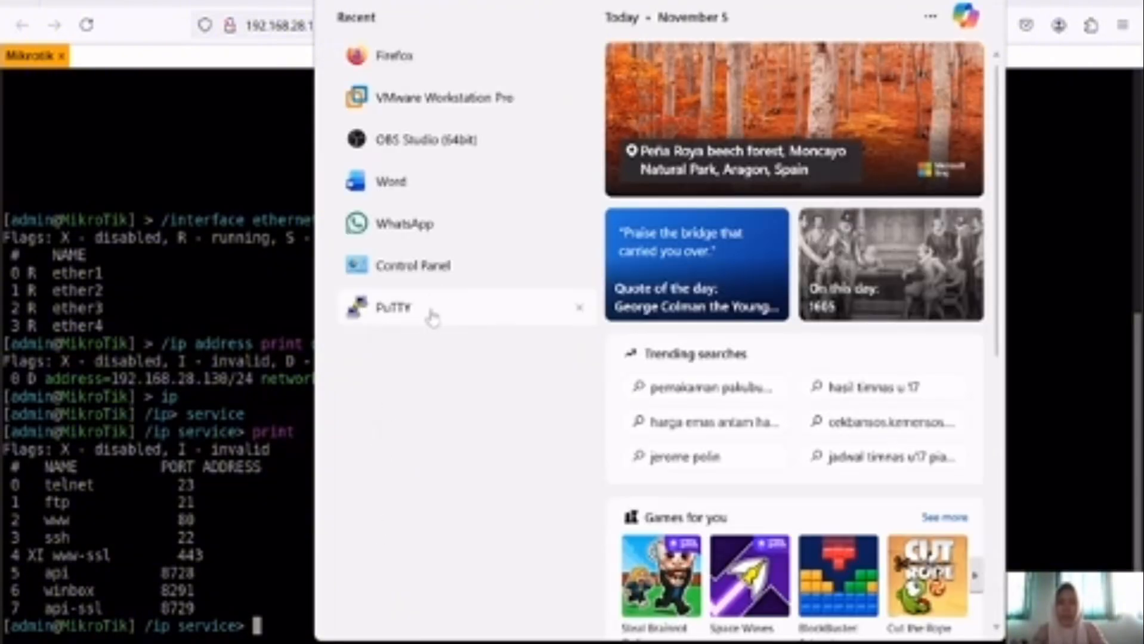
left_click(437, 261)
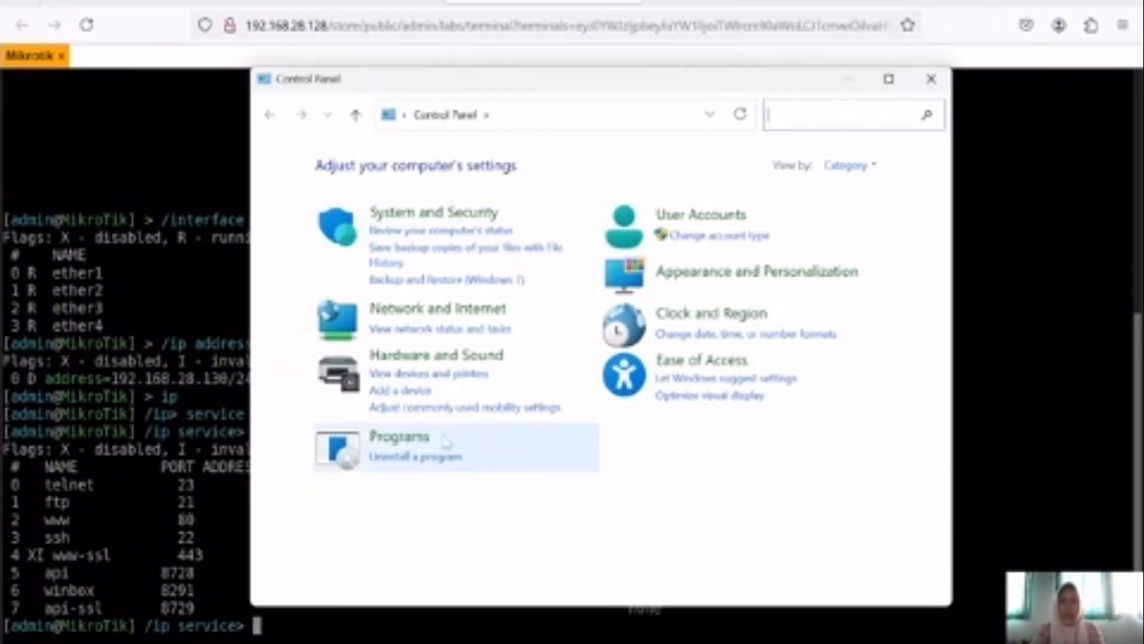
left_click(421, 440)
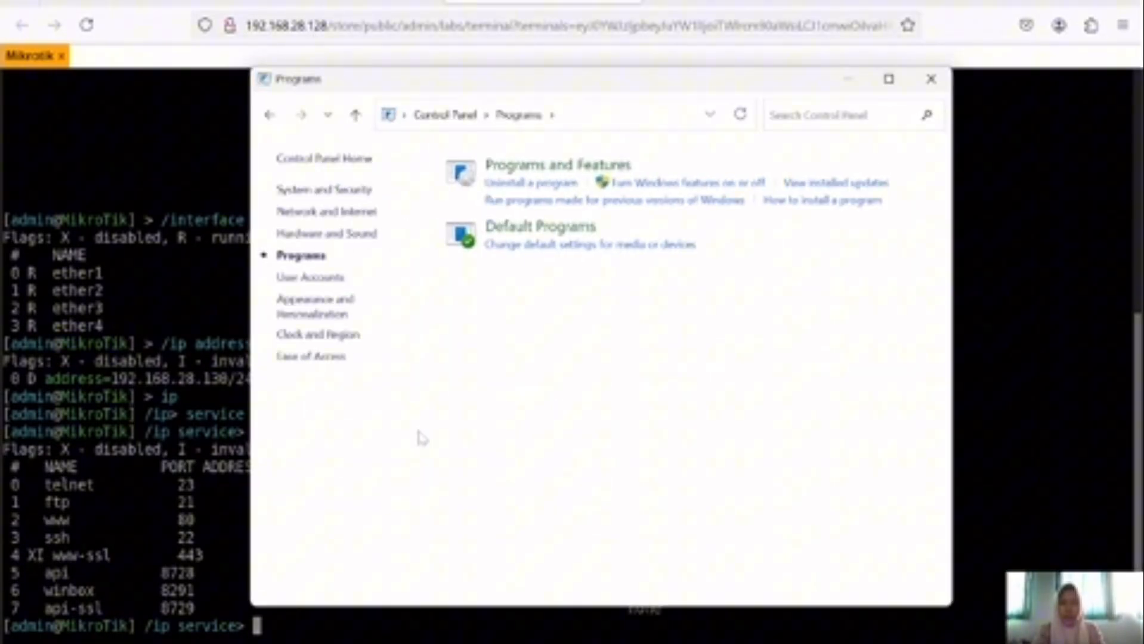
left_click(601, 167)
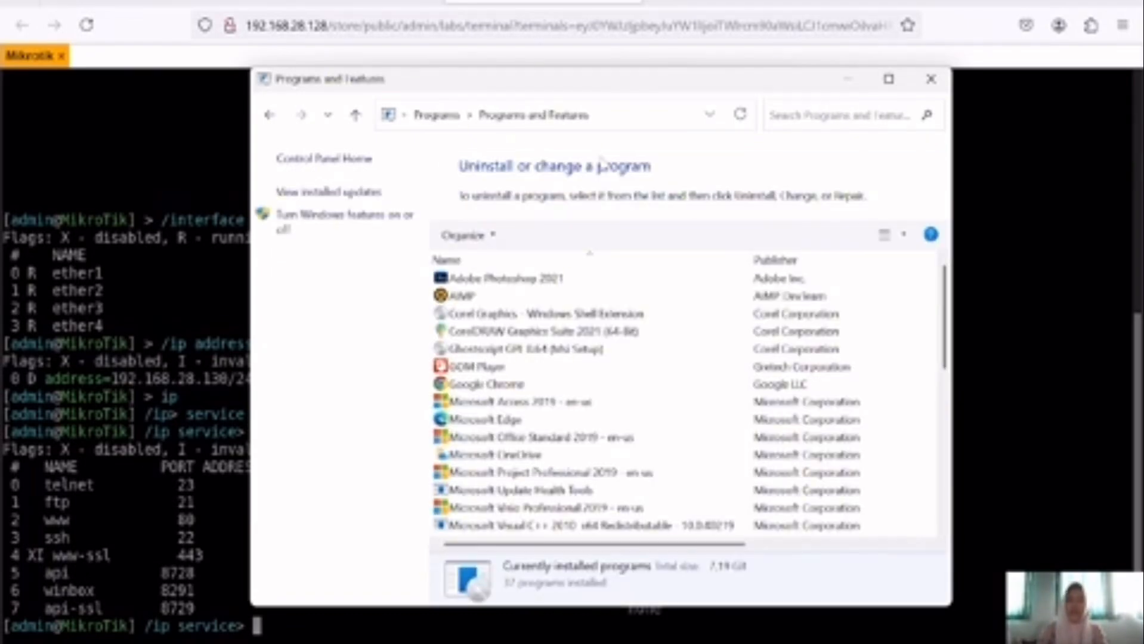
left_click(305, 229)
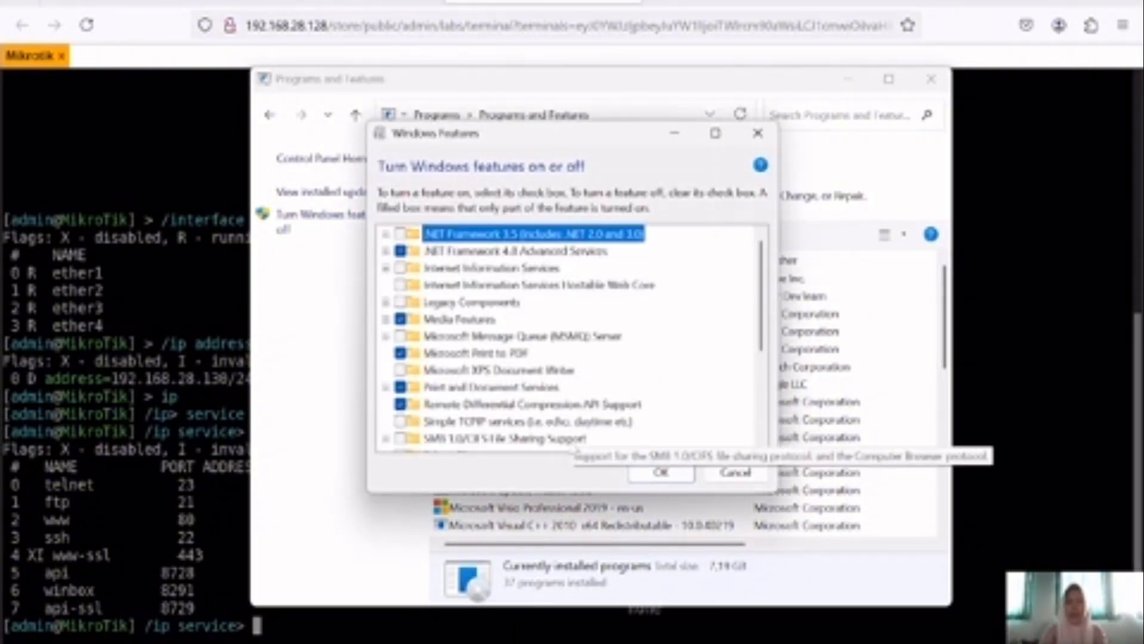
scroll(577, 370, "down", 3)
left_click(401, 285)
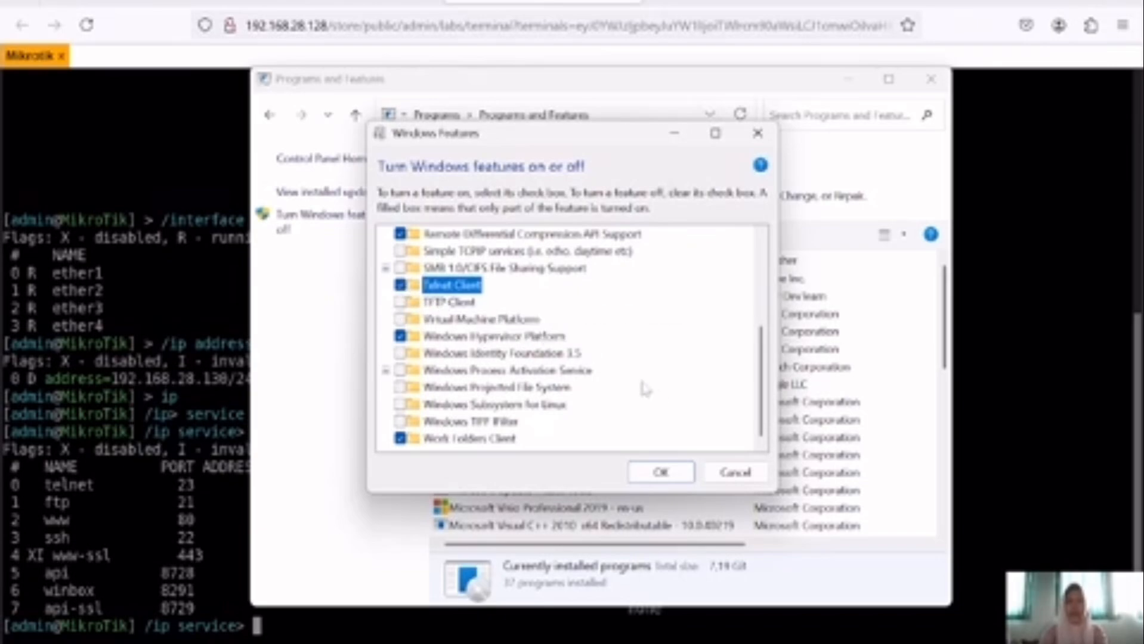
left_click(659, 477)
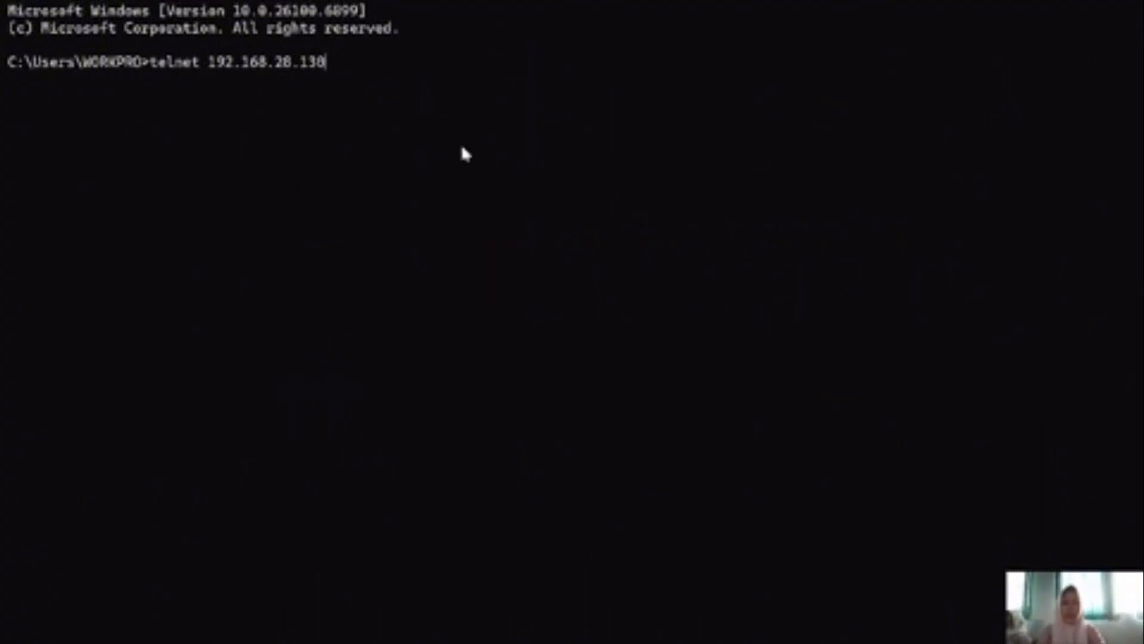
Step: Telnet to 192.168.28.130 and log in as admin with an empty password
key("Return")
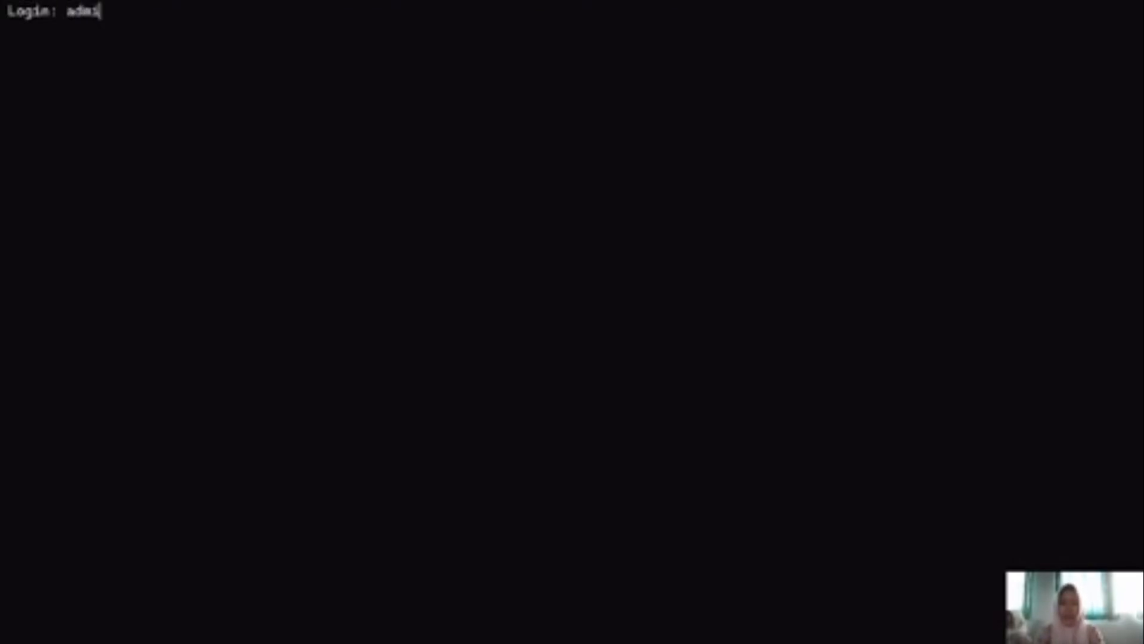
type("admin")
key("Return")
key("Return")
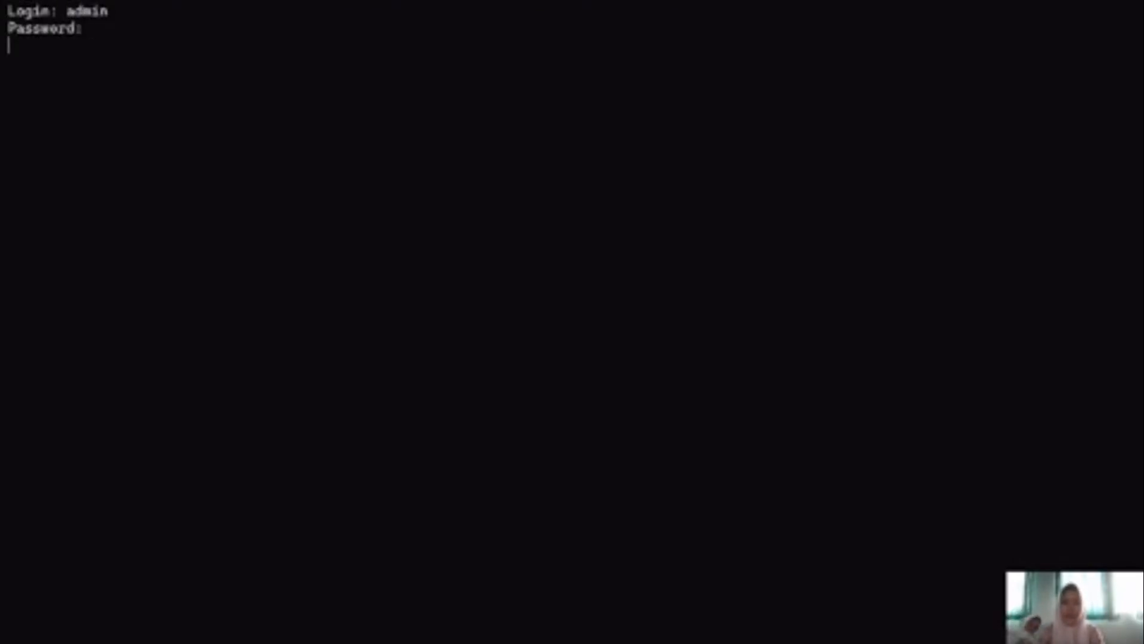
key("Return")
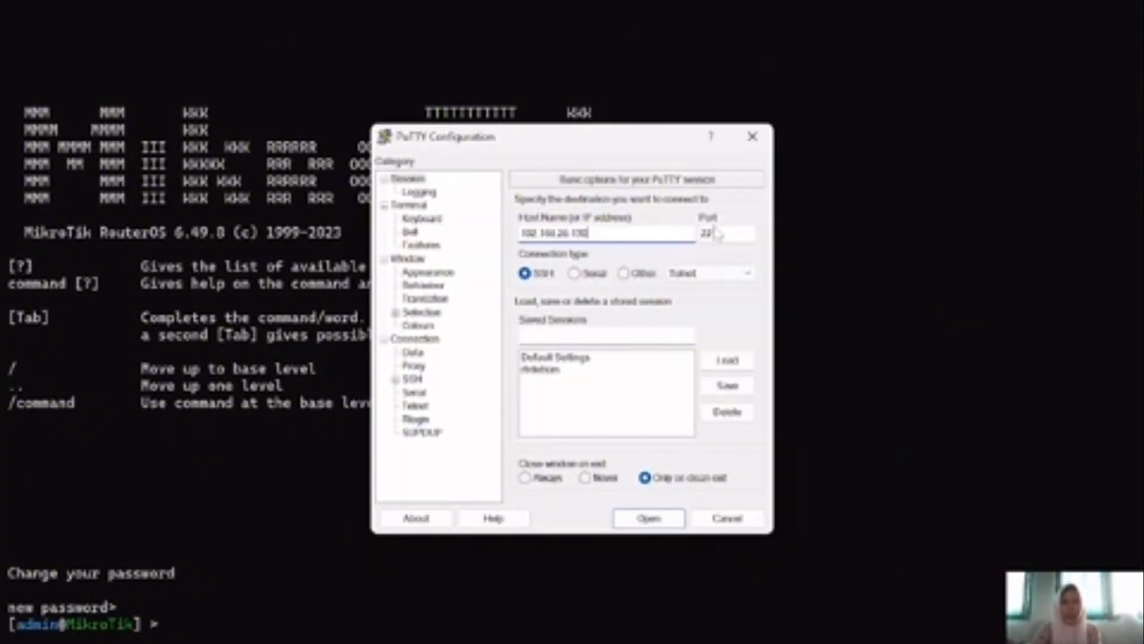
Step: Open the SSH session to 192.168.28.130:22, accept the host key, and log in as admin without setting a password
left_click(648, 519)
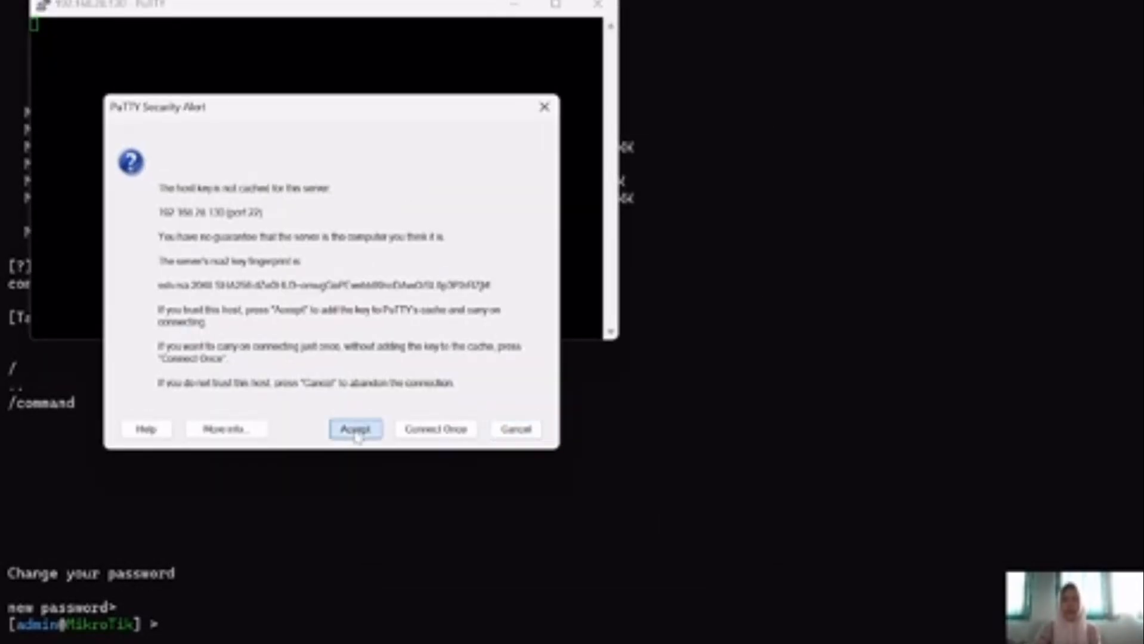
left_click(356, 430)
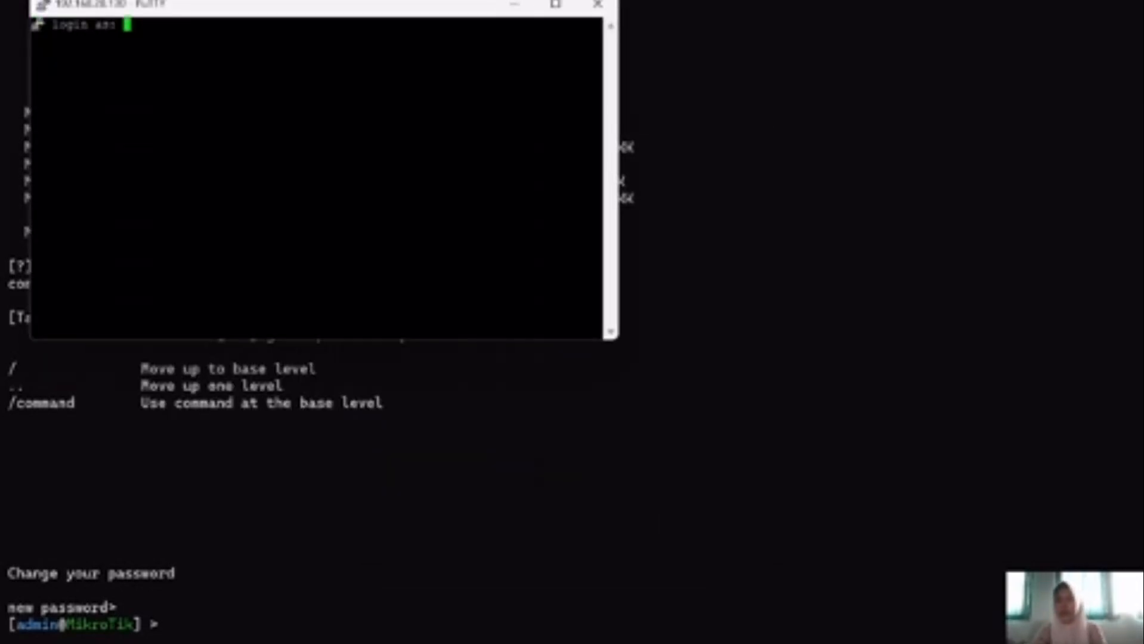
type("admin")
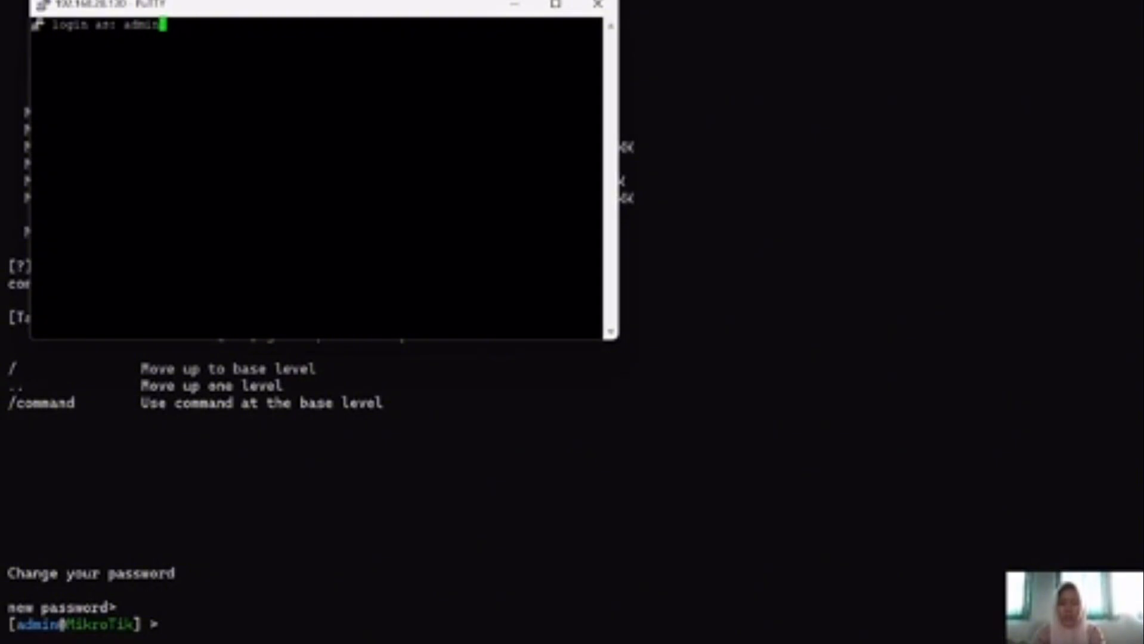
key("Return")
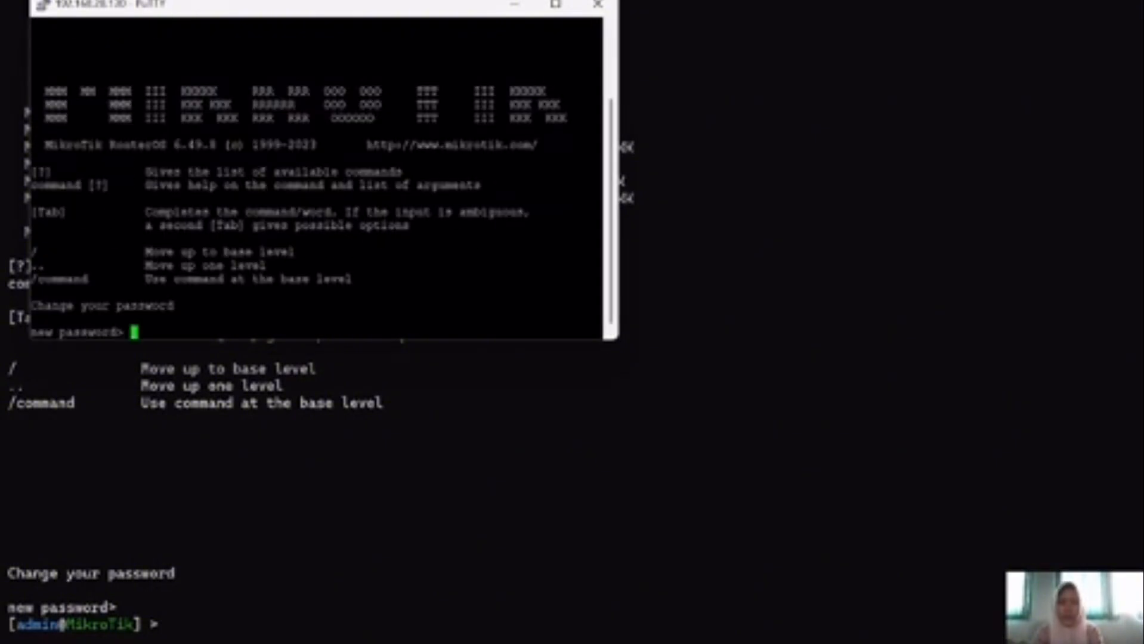
key("Return")
key("Return")
key("Return")
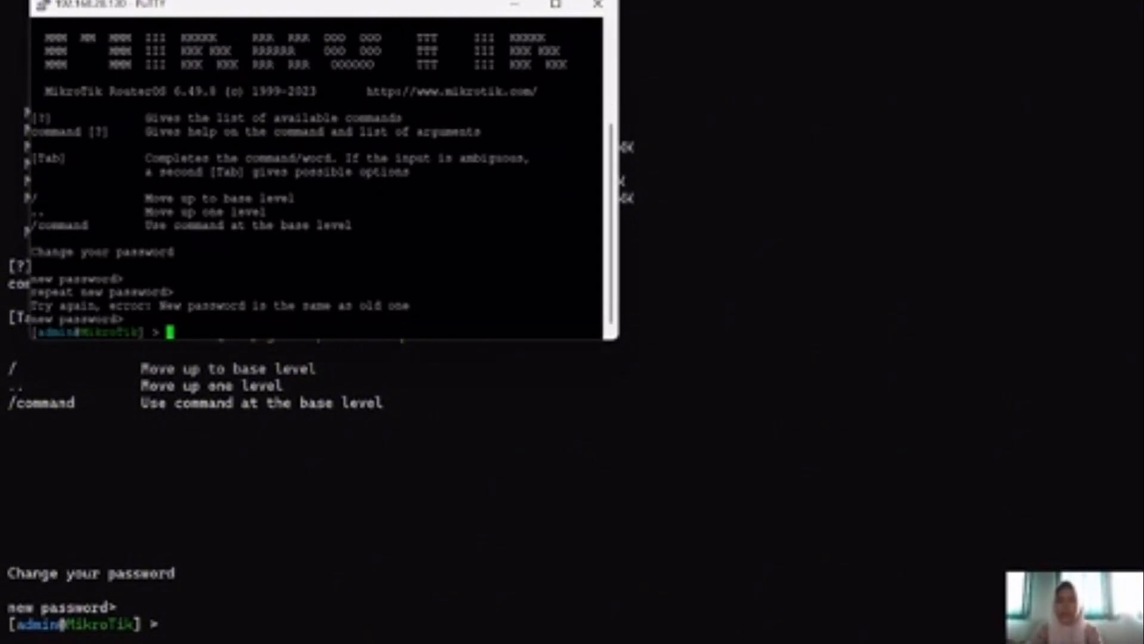